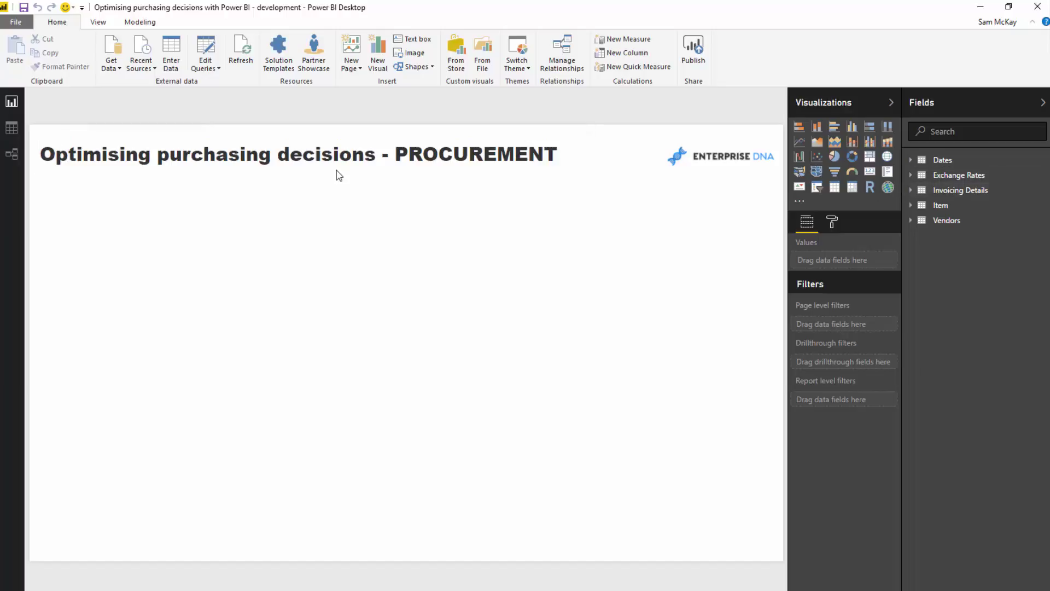
# Review the Invoicing Details and Item tables and the relationships between the model's tables
pyautogui.click(11, 128)
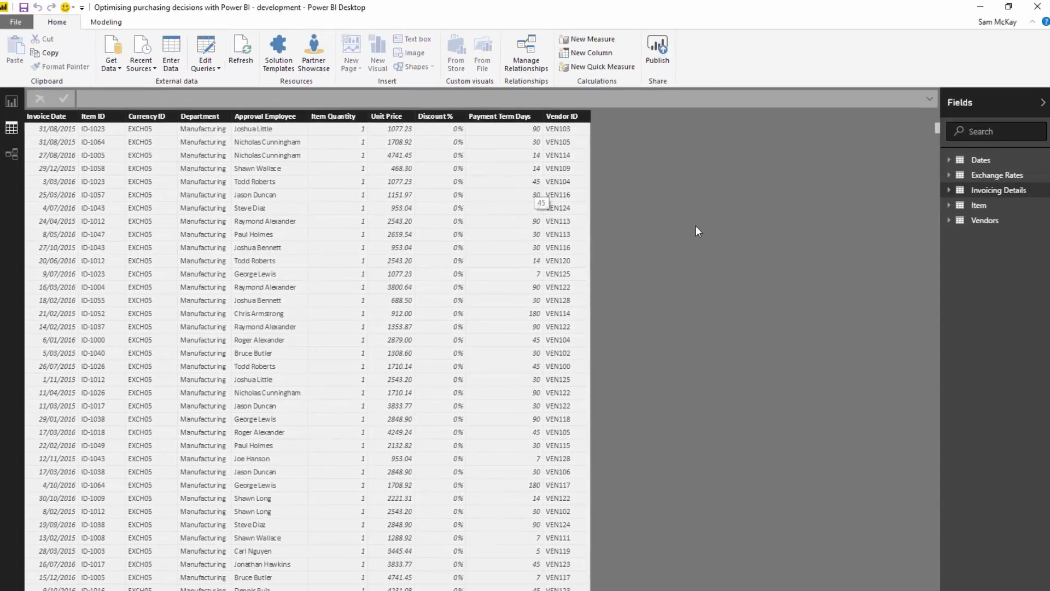
pyautogui.click(979, 206)
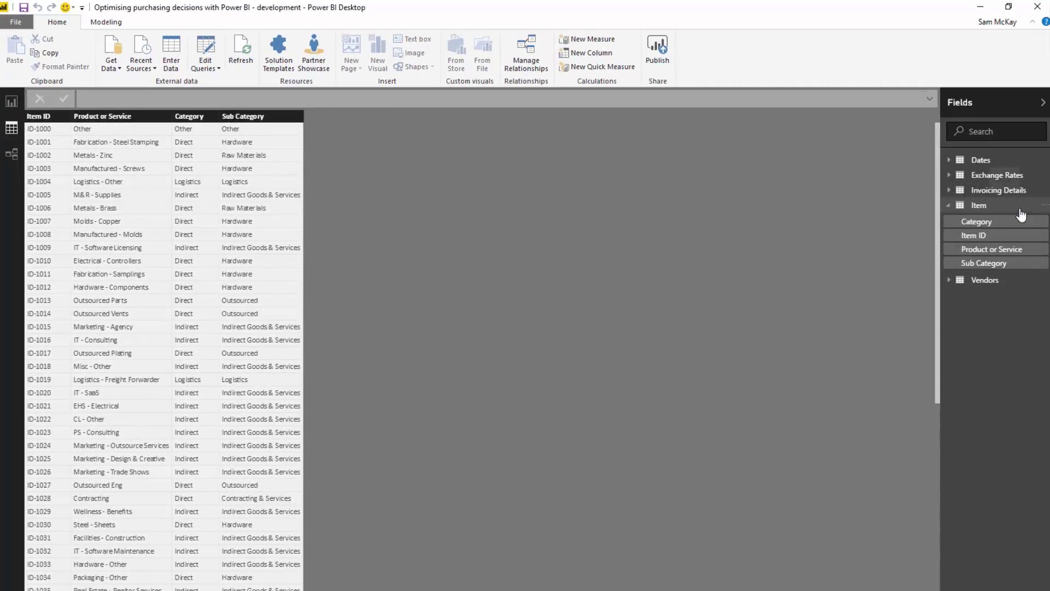
pyautogui.click(986, 191)
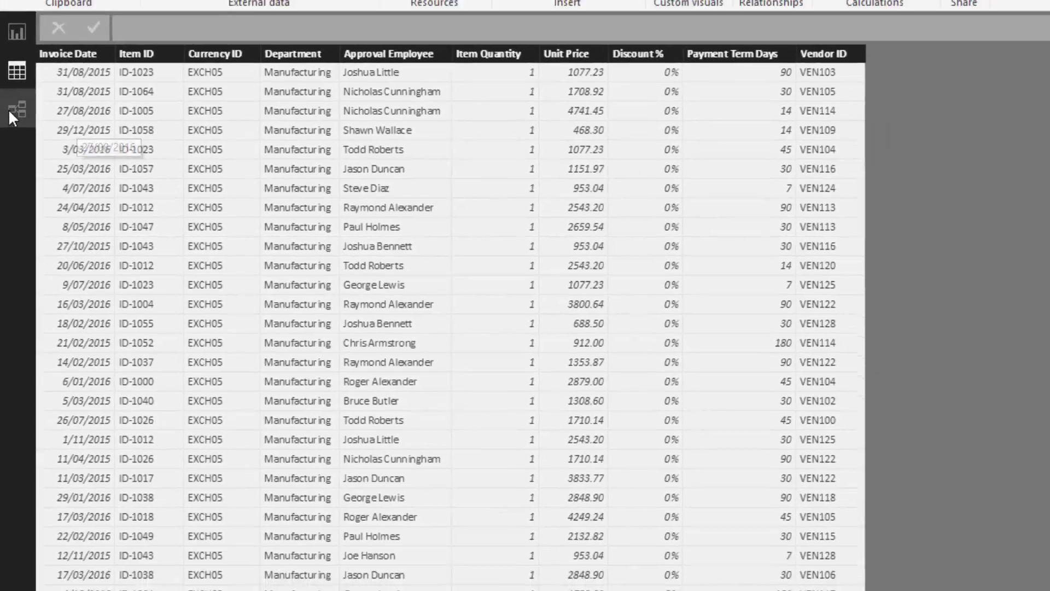
pyautogui.click(21, 79)
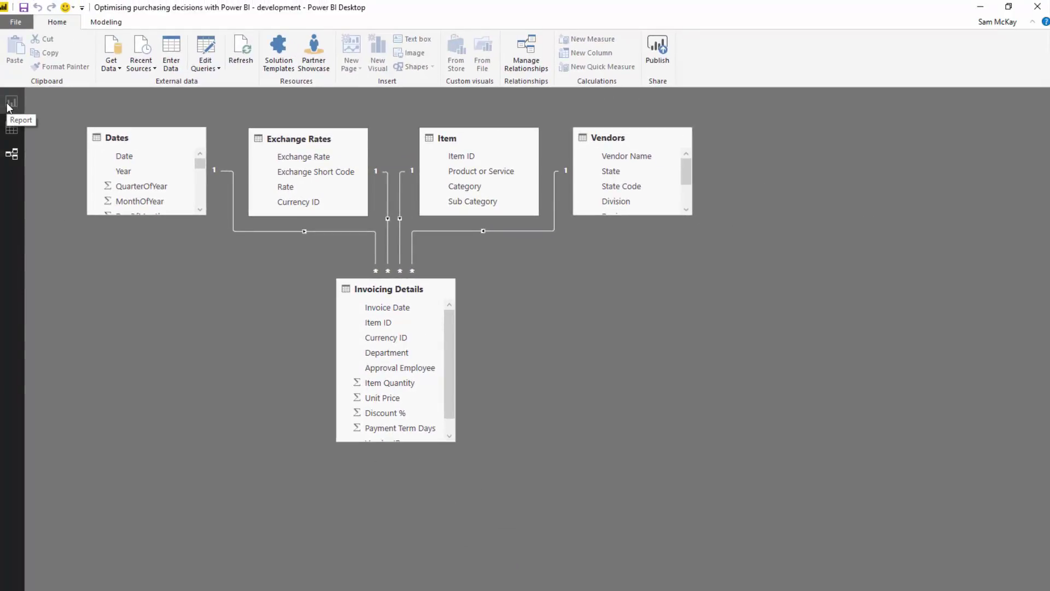
pyautogui.click(10, 129)
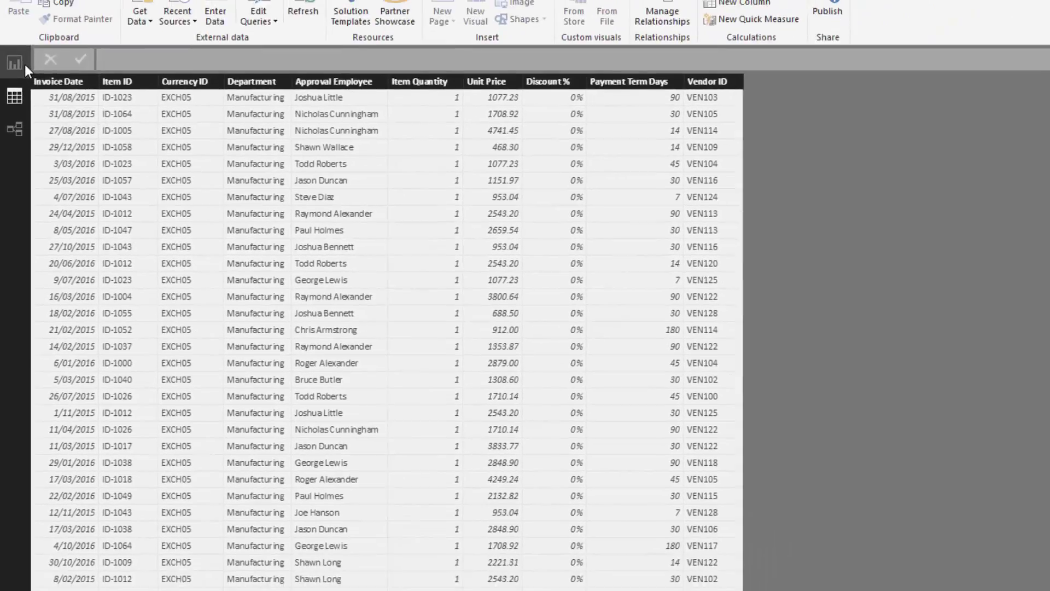
pyautogui.click(25, 64)
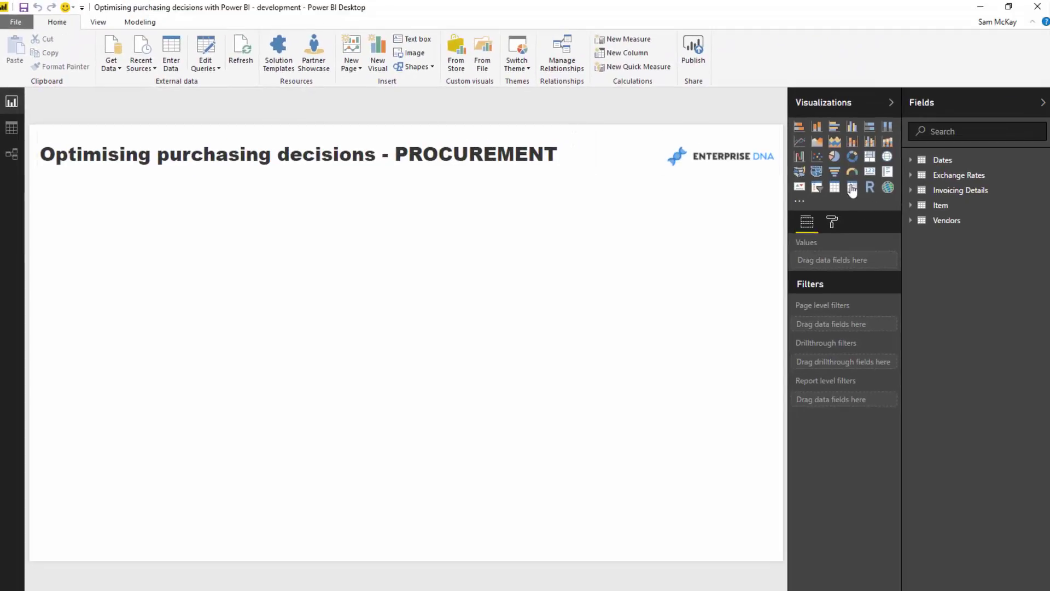
# Examine the quantity, unit price, discount and currency columns throughout the Invoicing Details table
pyautogui.click(957, 192)
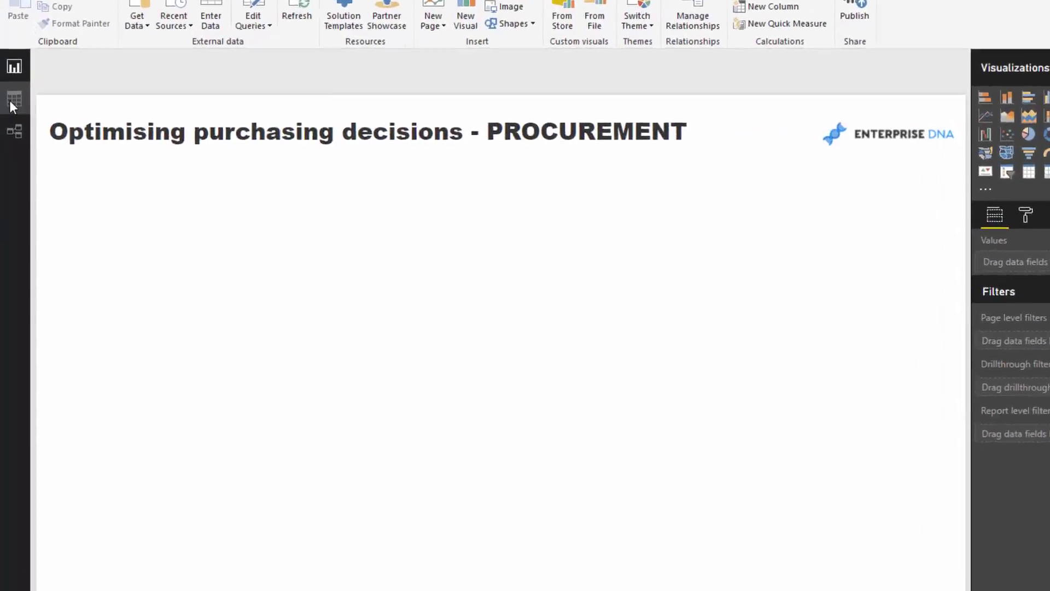
pyautogui.click(10, 131)
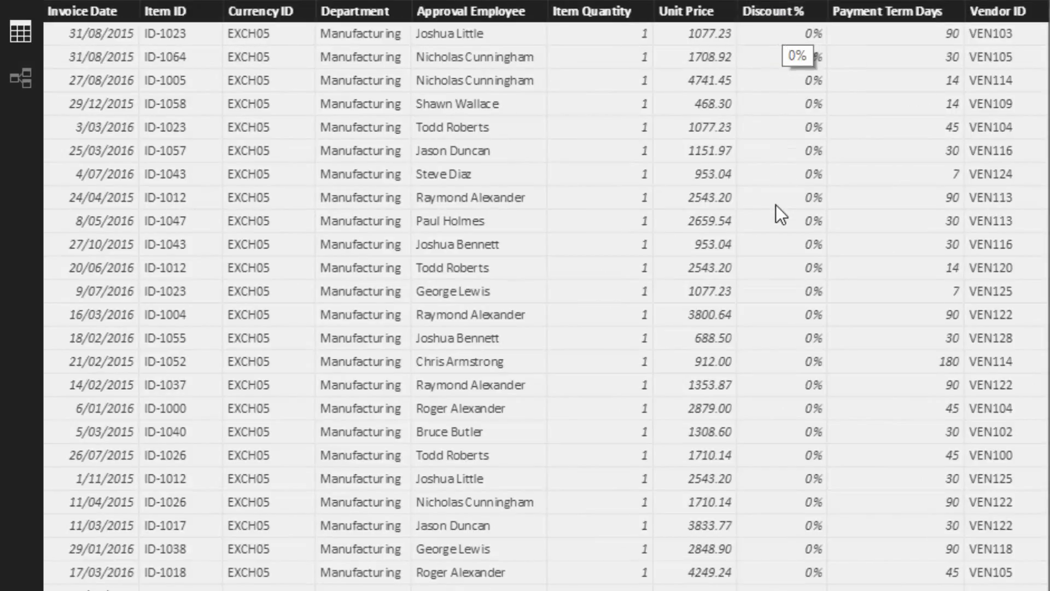
pyautogui.scroll(-10, 775, 208)
pyautogui.scroll(-15, 804, 66)
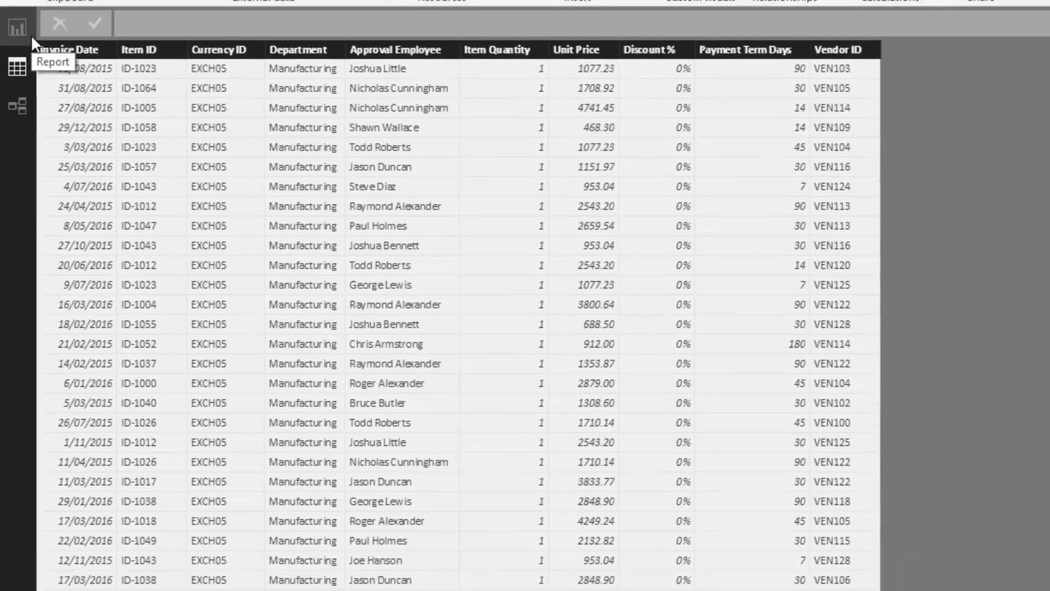
pyautogui.click(30, 34)
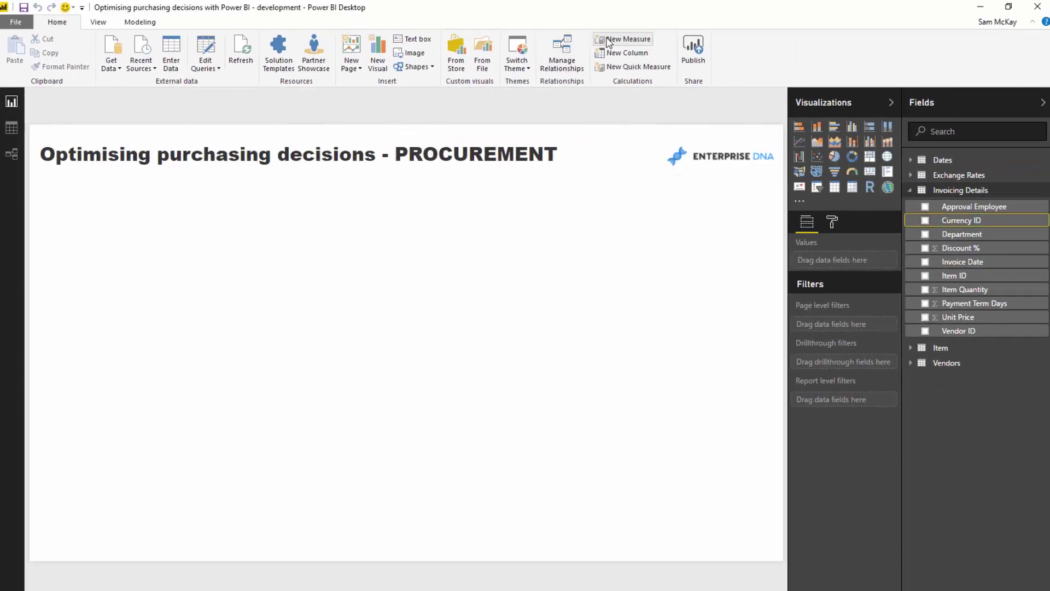
# Create a new measure named Invoicing Totals in the Invoicing Details table
pyautogui.click(608, 38)
pyautogui.write('Invoi')
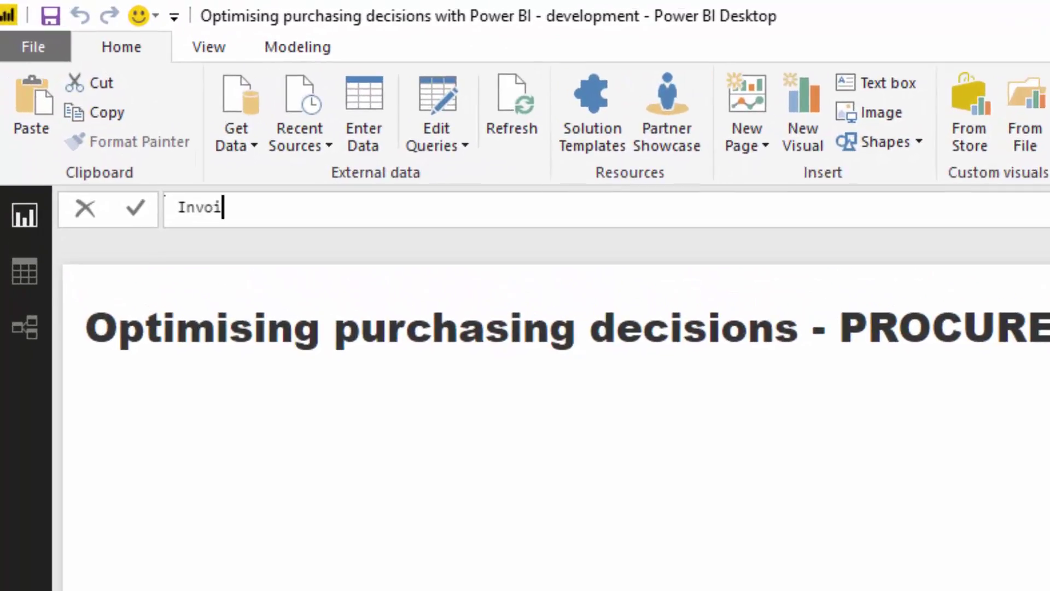
pyautogui.write('cing total')
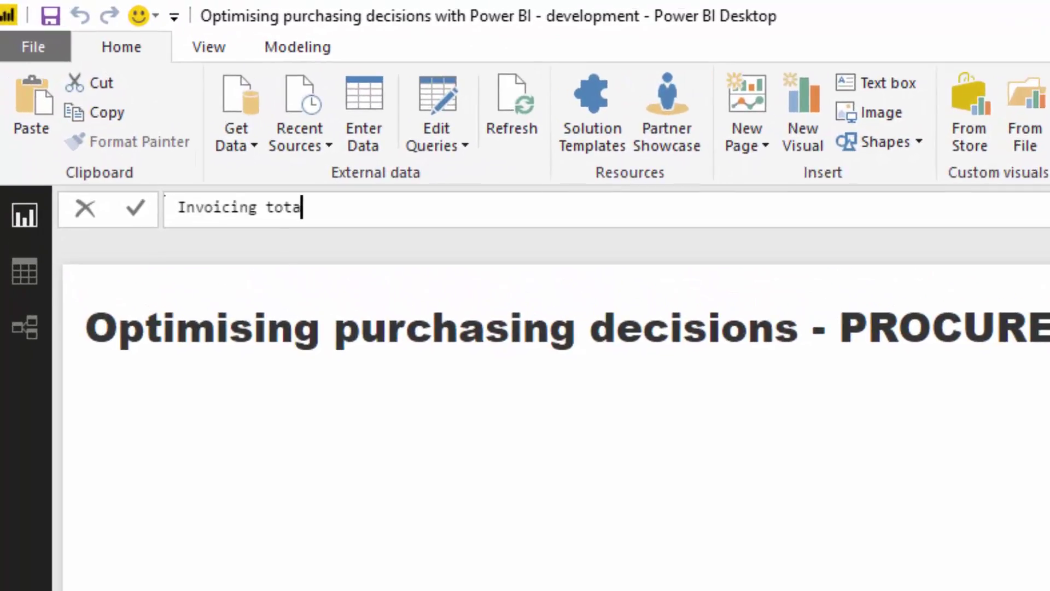
pyautogui.press('BackSpace')
pyautogui.press('BackSpace')
pyautogui.press('BackSpace')
pyautogui.press('BackSpace')
pyautogui.press('BackSpace')
pyautogui.write('Totals =')
pyautogui.hotkey('shift', 'Return')
# Begin the measure's expression with a SUMX that iterates over the 'Invoicing Details' table
pyautogui.write('SUMX( ')
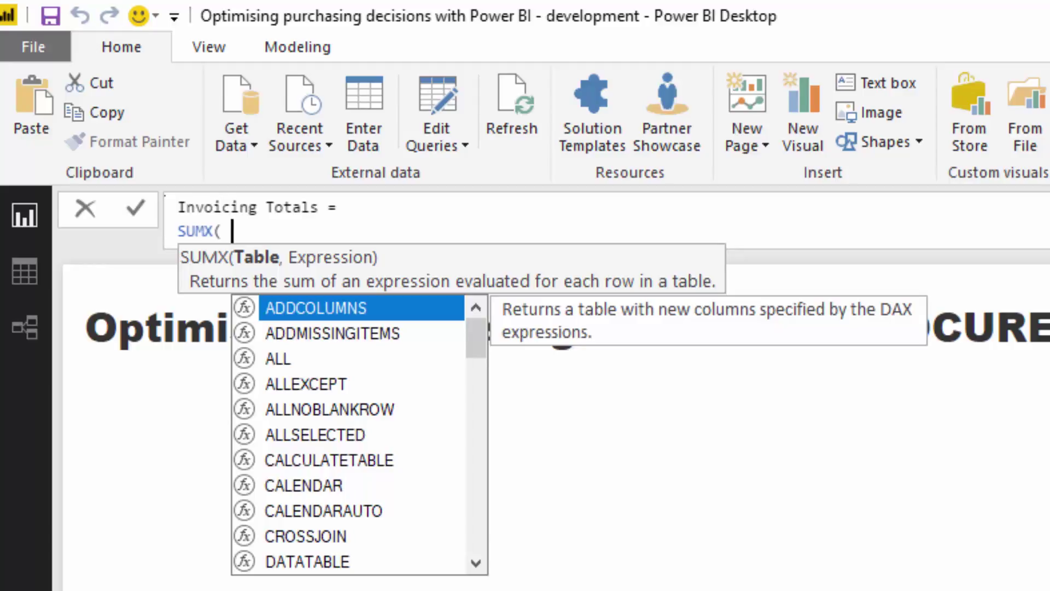
pyautogui.write('In')
pyautogui.press('Down')
pyautogui.press('Tab')
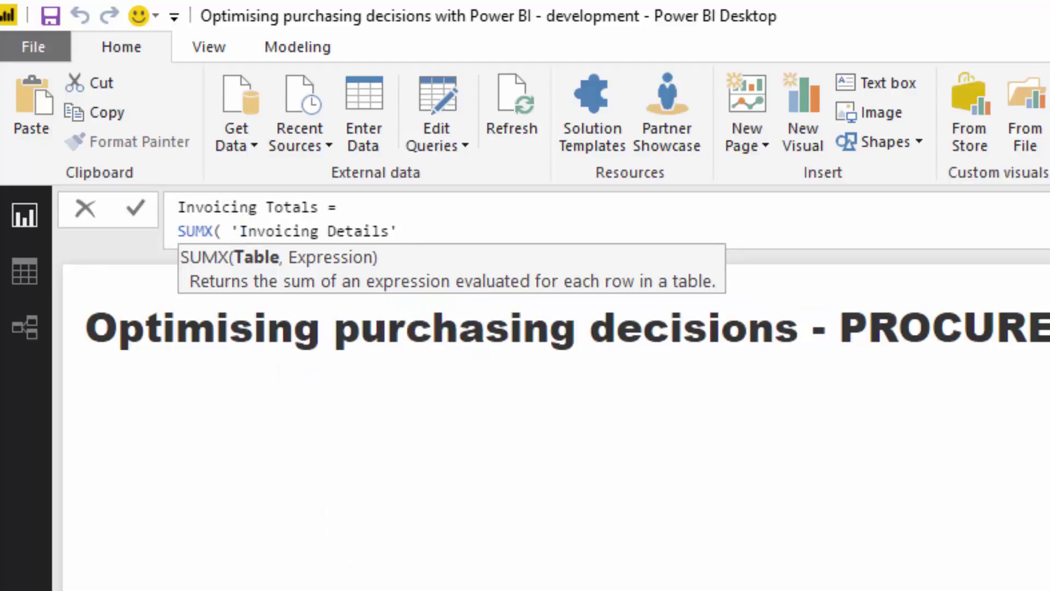
pyautogui.write(',')
pyautogui.hotkey('shift', 'Return')
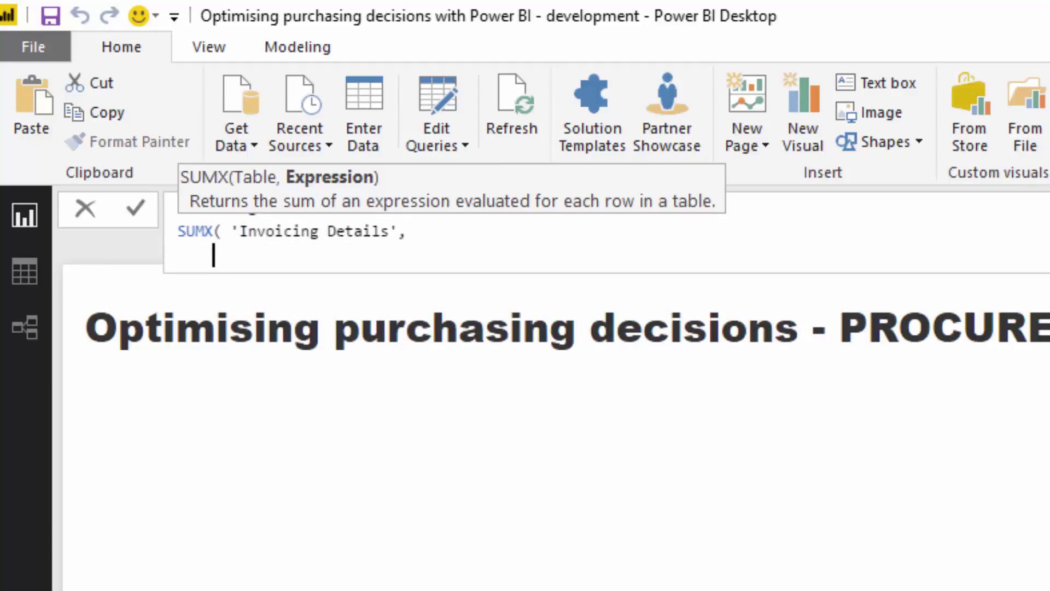
# Make the row expression 'Invoicing Details'[Item Quantity] multiplied by 'Invoicing Details'[Unit Price], ending with a closing parenthesis
pyautogui.write('Qu')
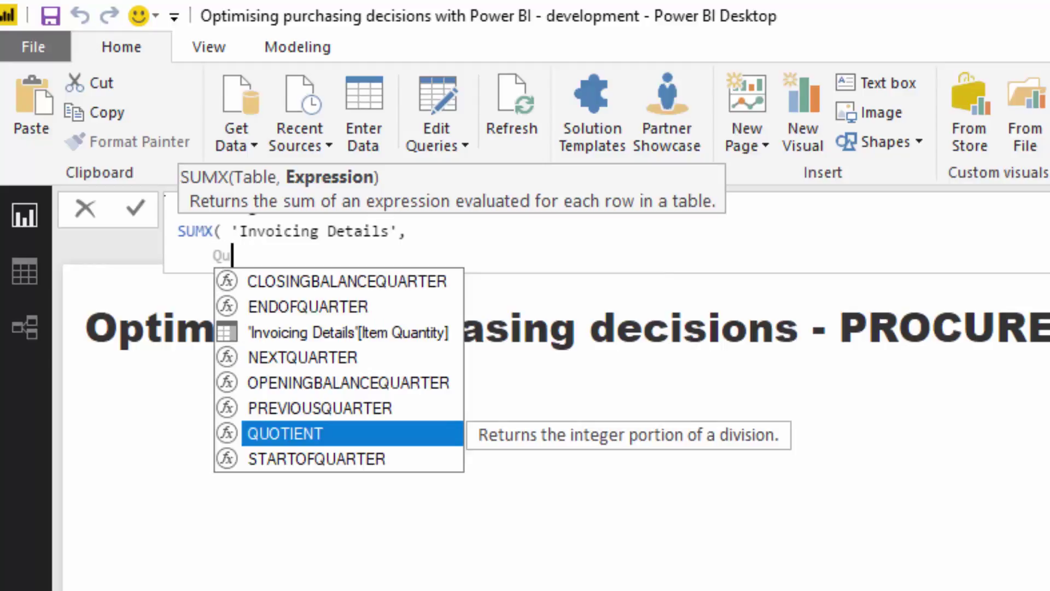
pyautogui.press('Up')
pyautogui.press('Up')
pyautogui.press('Up')
pyautogui.press('Up')
pyautogui.press('Tab')
pyautogui.write('* ')
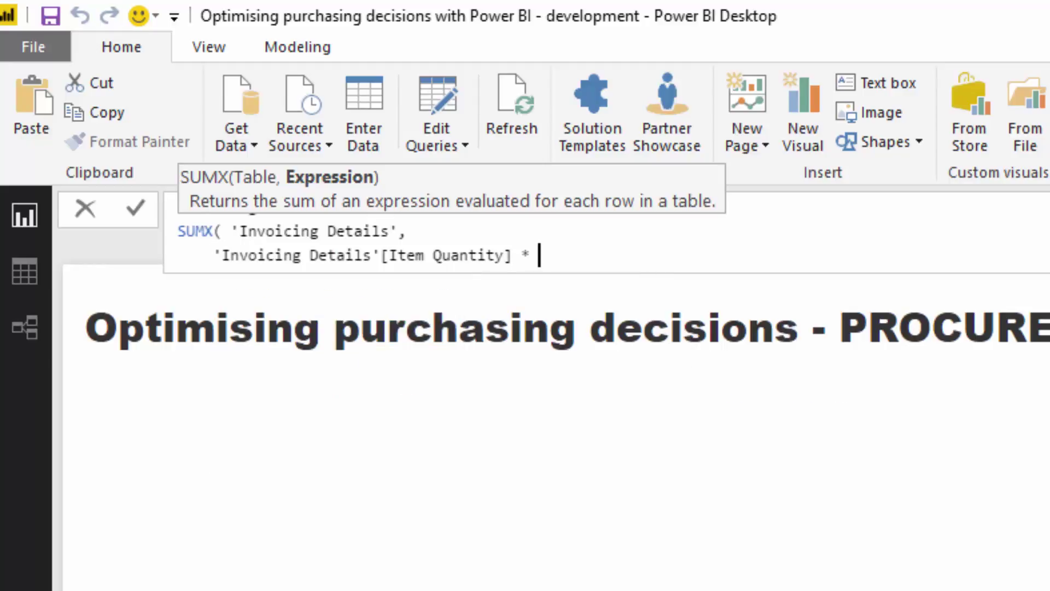
pyautogui.write('Uni')
pyautogui.press('Up')
pyautogui.press('Tab')
pyautogui.write(')')
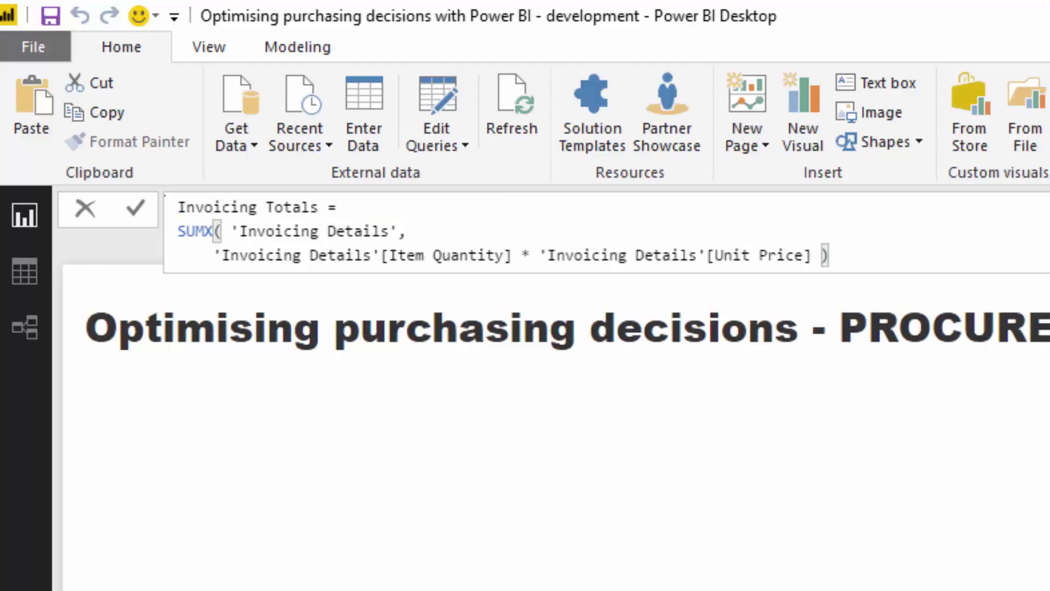
# Wrap the quantity-price product in parentheses and multiply it by ( 1 - 'Invoicing Details'[Discount %] )
pyautogui.click(214, 255)
pyautogui.write('(')
pyautogui.click(927, 256)
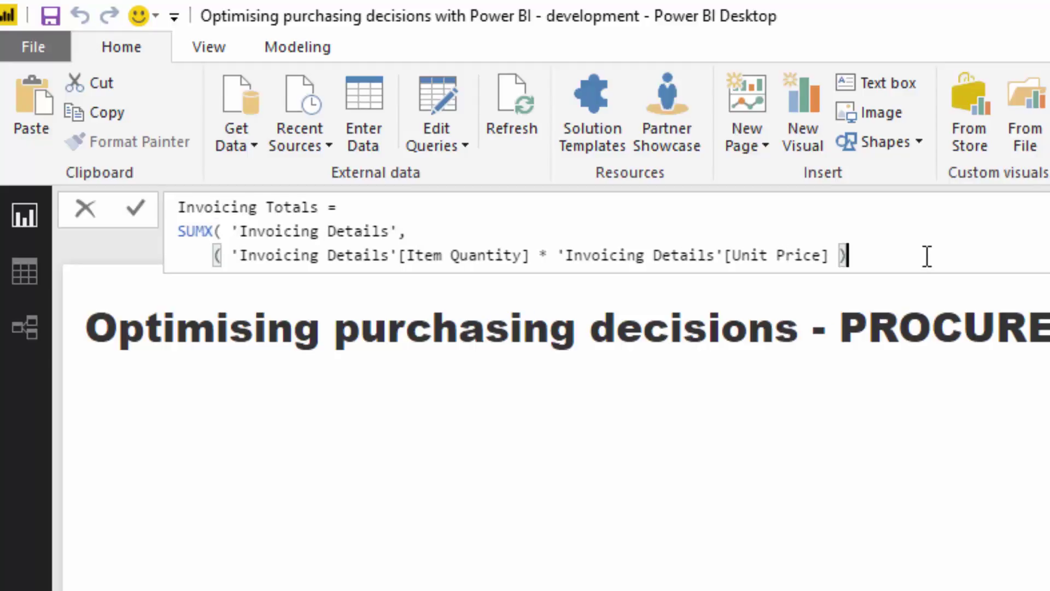
pyautogui.write('* (')
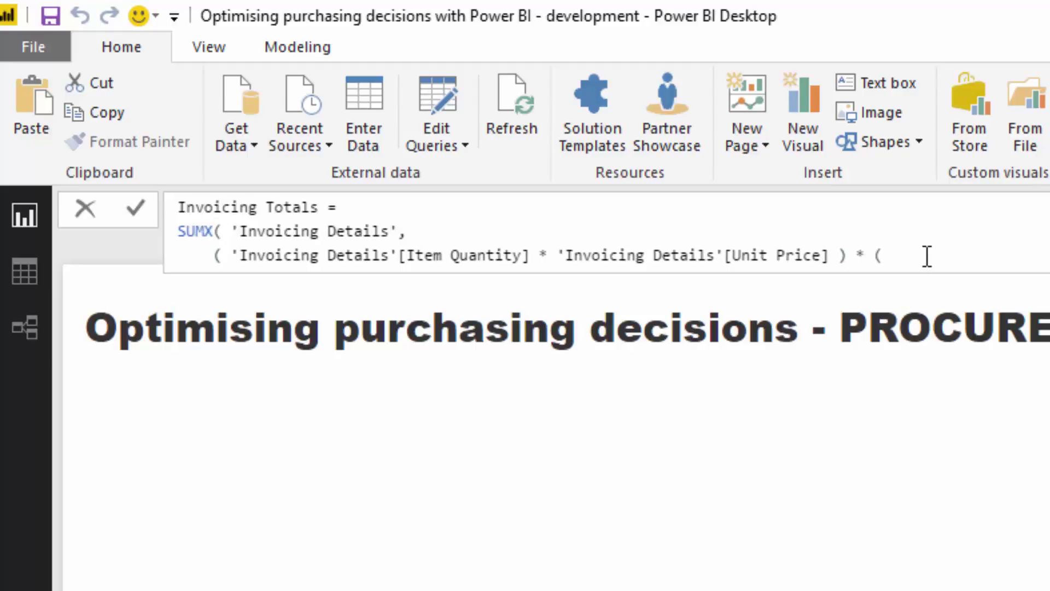
pyautogui.write(' 1 - Di')
pyautogui.press('Down')
pyautogui.press('Down')
pyautogui.press('Down')
pyautogui.press('Down')
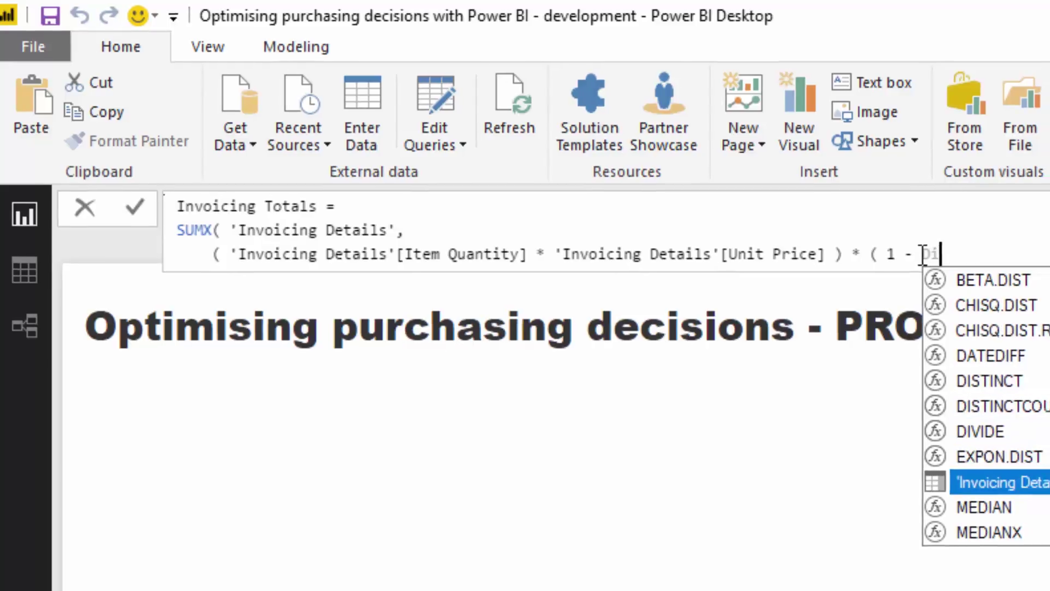
pyautogui.press('Tab')
pyautogui.write(')')
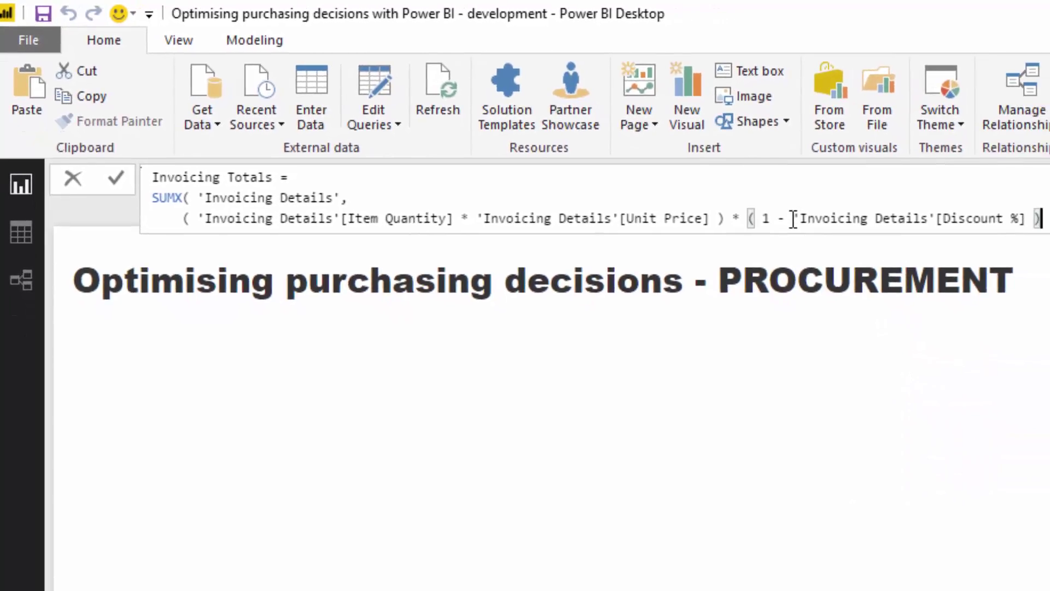
# Move the discount factor onto its own indented line in the formula
pyautogui.click(746, 219)
pyautogui.hotkey('shift', 'Return')
pyautogui.press('Tab')
pyautogui.press('Tab')
pyautogui.click(696, 239)
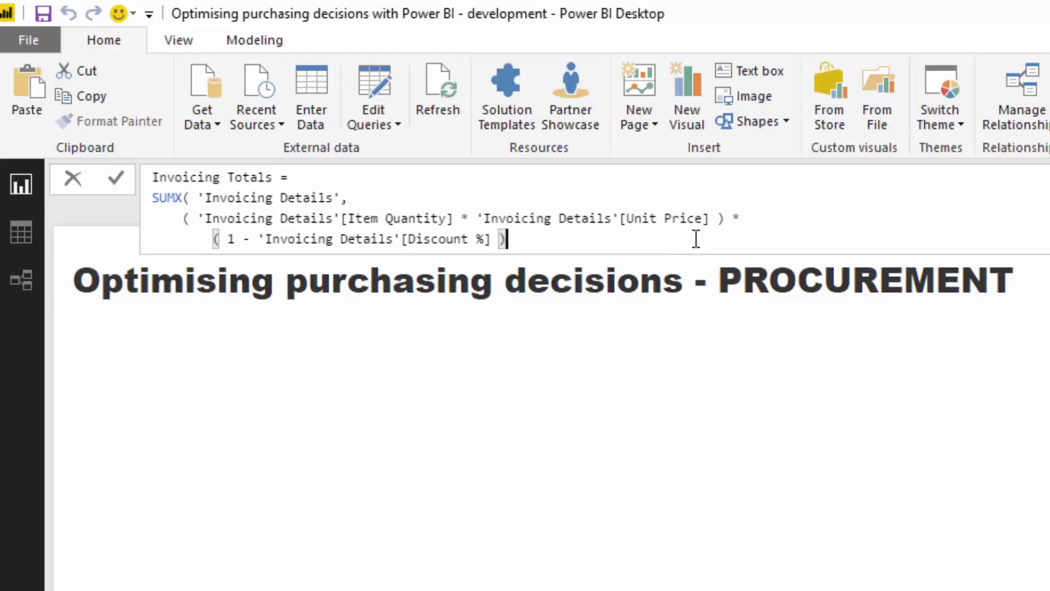
# Divide the expression by RELATED( 'Exchange Rates'[Exchange Rate] ) on a new indented line and close the SUMX
pyautogui.write('/')
pyautogui.hotkey('shift', 'Return')
pyautogui.press('Tab')
pyautogui.press('Tab')
pyautogui.press('Tab')
pyautogui.write('RELATED( ')
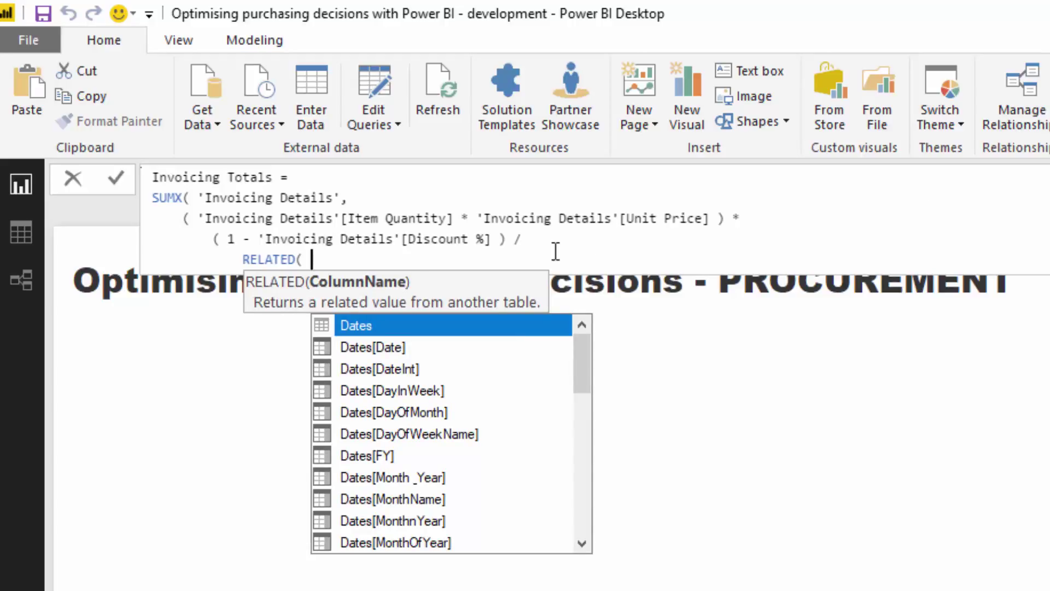
pyautogui.write('Exch')
pyautogui.press('Down')
pyautogui.press('Down')
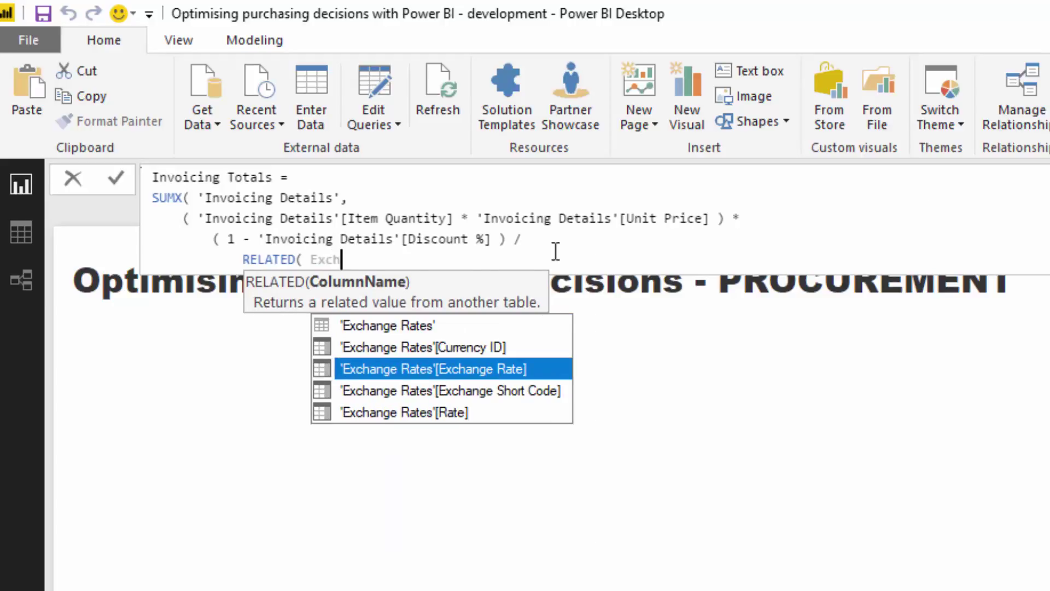
pyautogui.press('Tab')
pyautogui.write(') )')
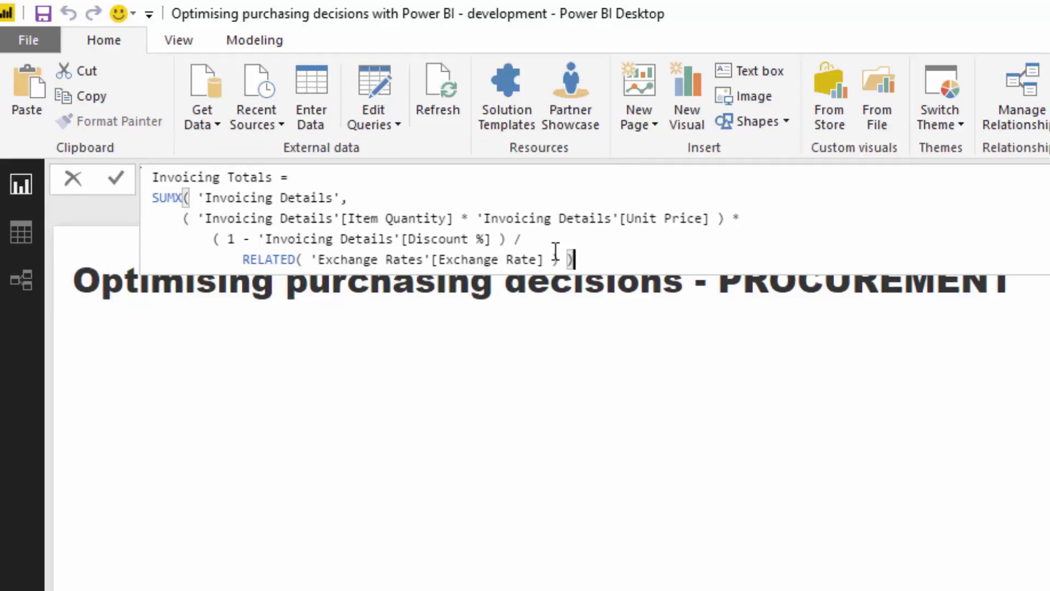
# Add the comment "//this is the invoicing amount in base ccy with discounts" below the formula and commit the measure
pyautogui.click(185, 218)
pyautogui.moveTo(185, 217); pyautogui.dragTo(596, 259)
pyautogui.click(602, 259)
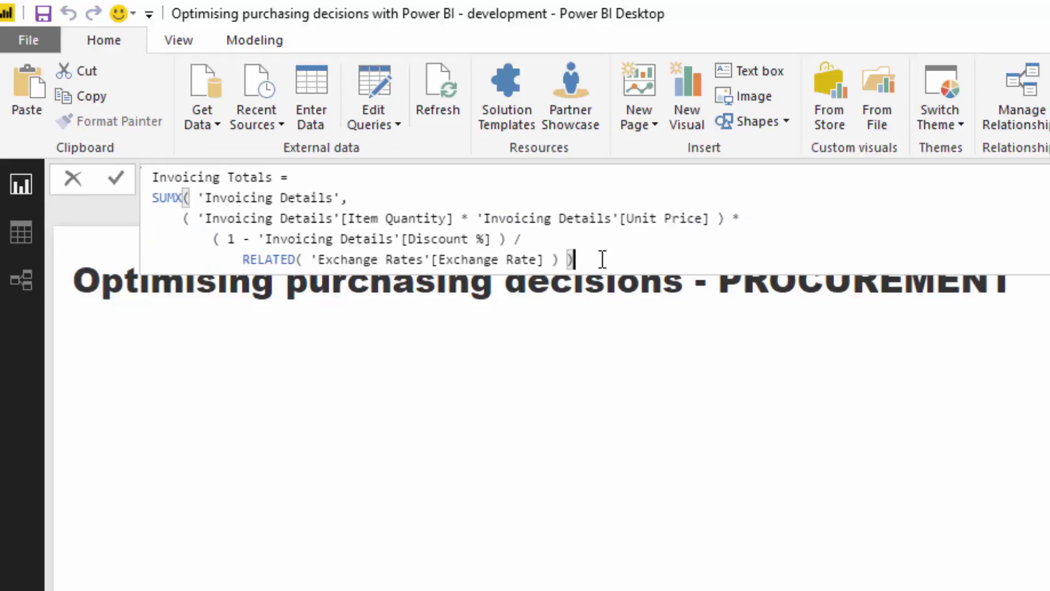
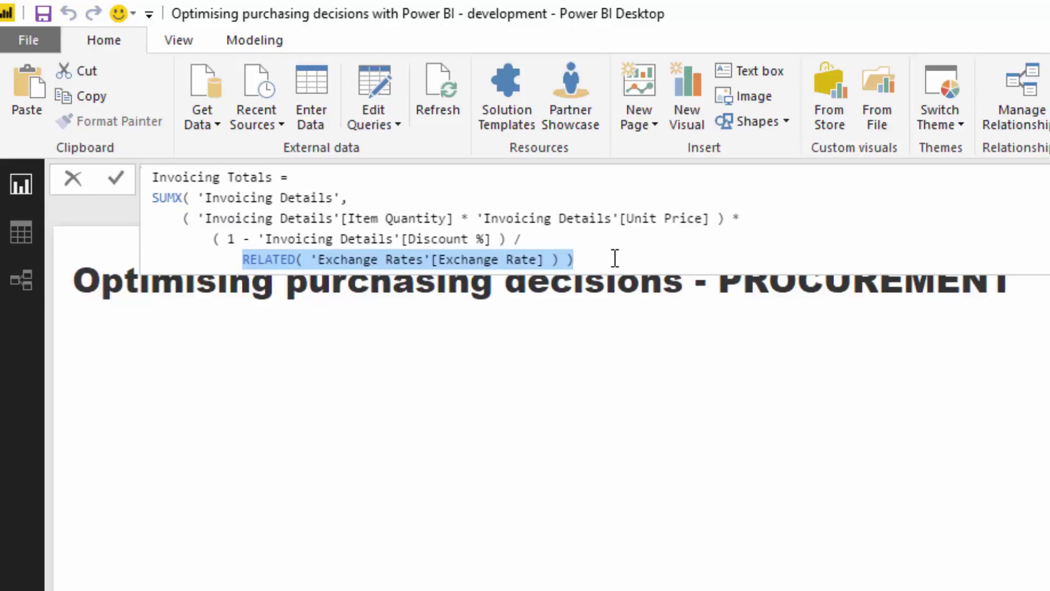
pyautogui.click(615, 258)
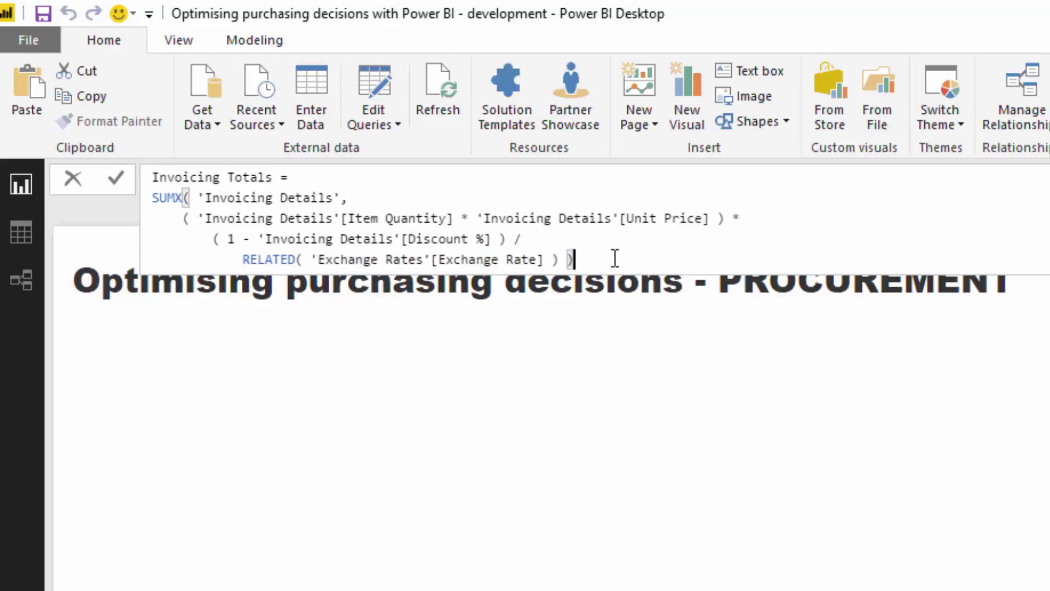
pyautogui.hotkey('shift', 'Return')
pyautogui.write('//this is the invoicing amount in base ccy with discounts')
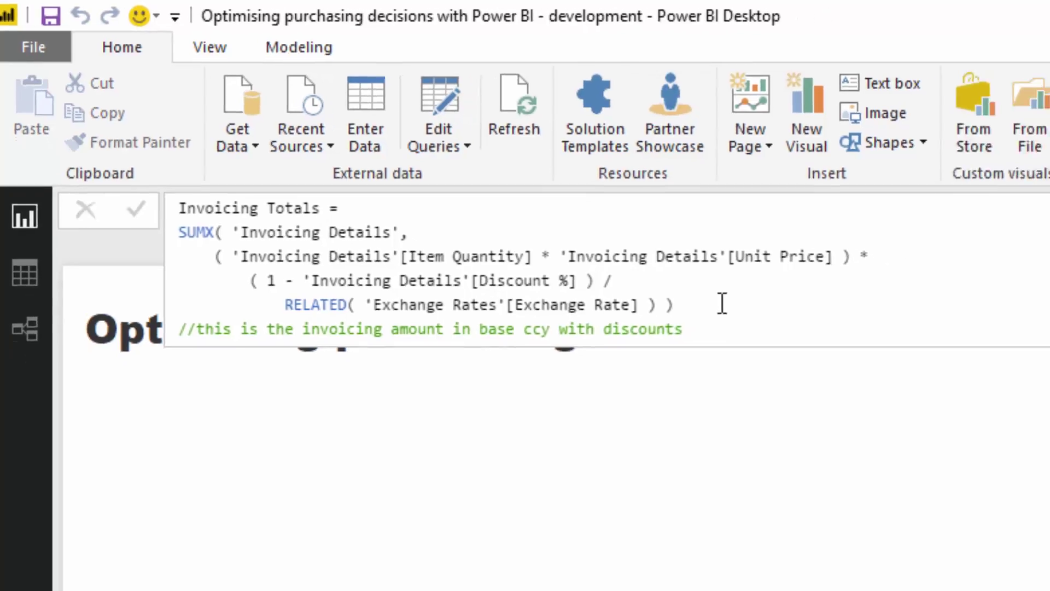
# Add Invoicing Totals to the report page as a new visual and reposition it below the title
pyautogui.moveTo(943, 276); pyautogui.dragTo(569, 279)
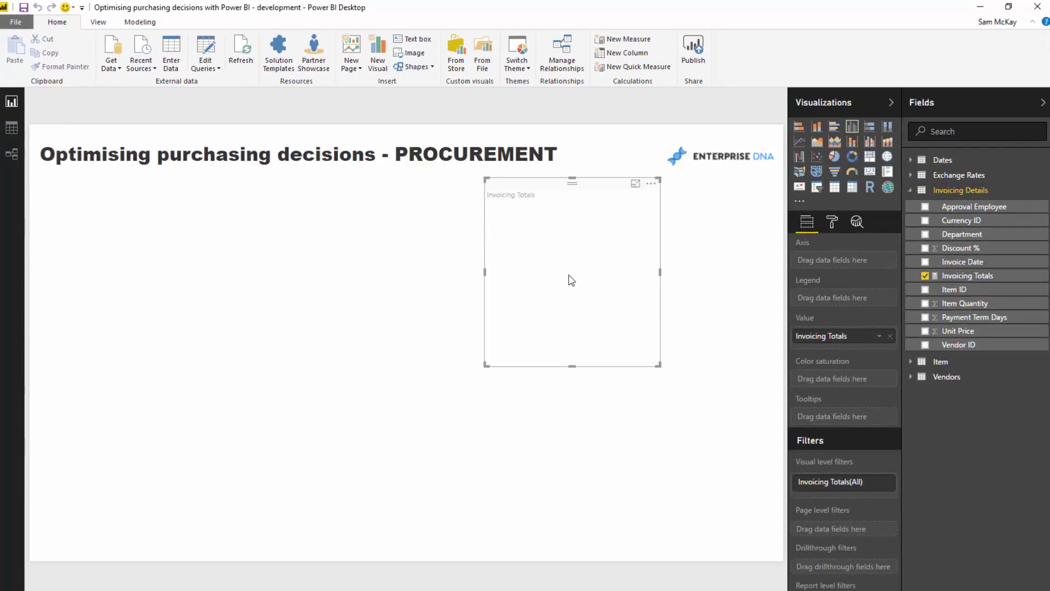
pyautogui.moveTo(573, 195); pyautogui.dragTo(333, 243)
# Check the Invoicing Totals formula's exchange rate reference against the columns of the Exchange Rates table
pyautogui.click(948, 276)
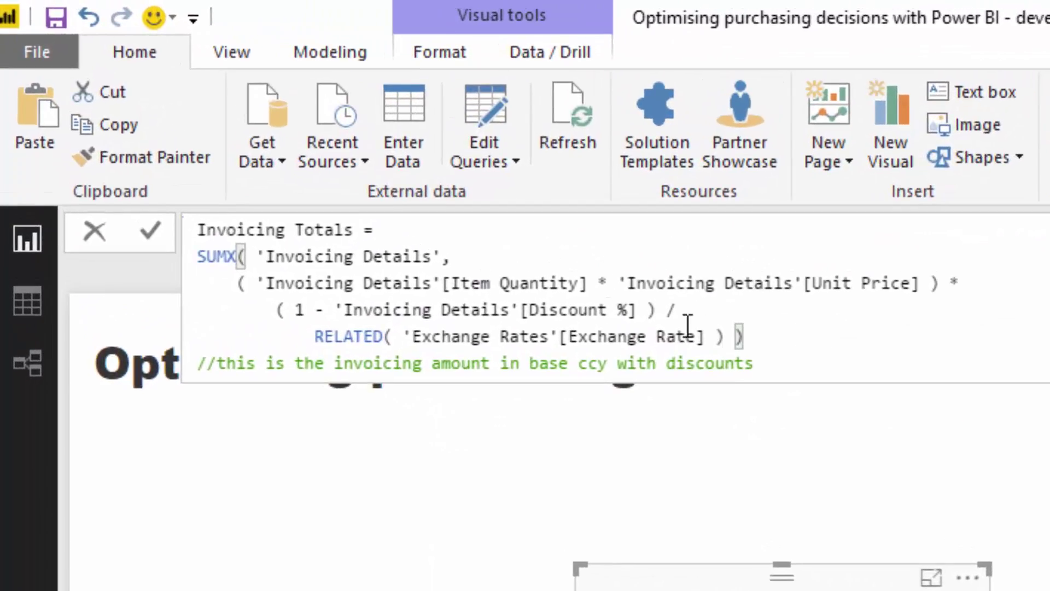
pyautogui.click(689, 314)
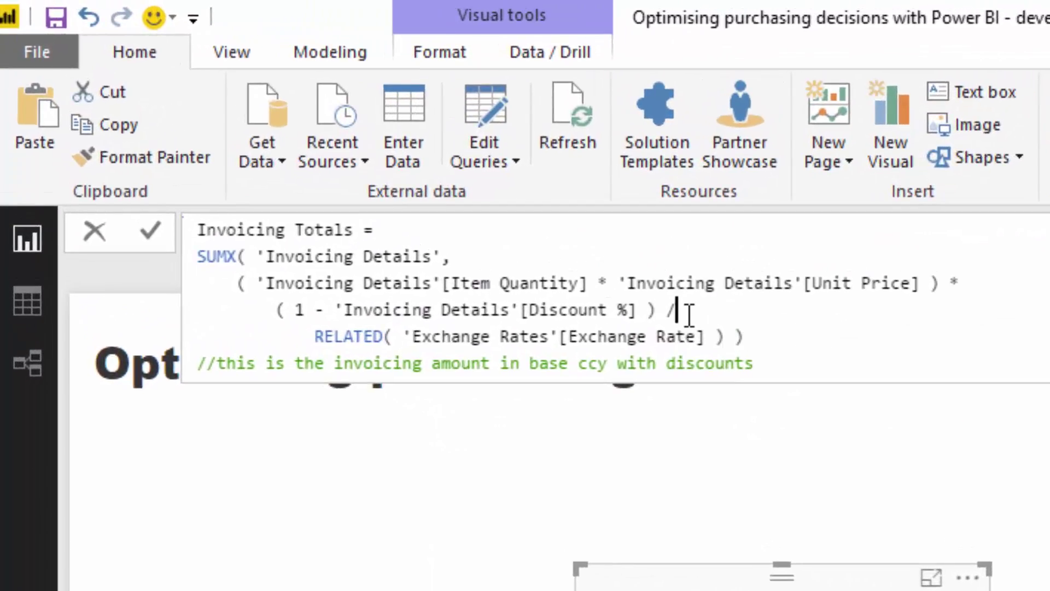
pyautogui.click(24, 302)
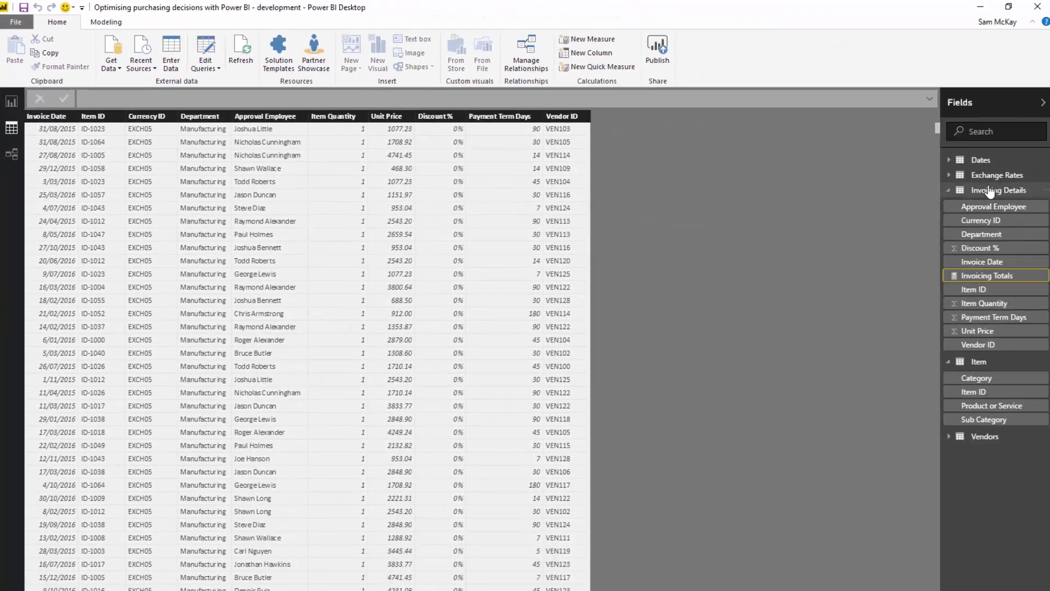
pyautogui.click(990, 191)
pyautogui.click(993, 175)
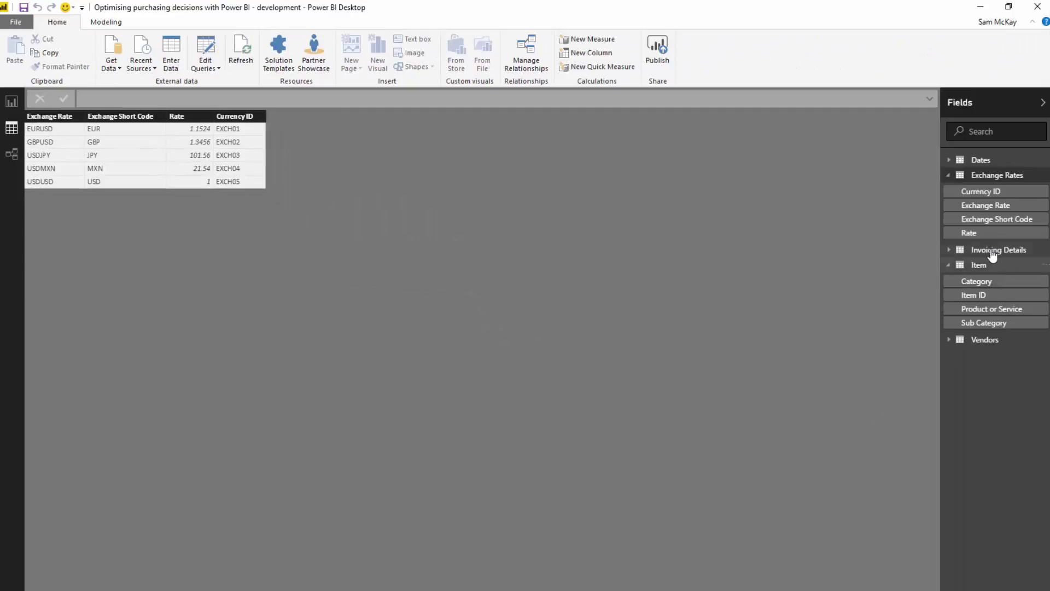
# Replace the Exchange Rate column inside RELATED in the Invoicing Totals formula with 'Exchange Rates'[Rate] and commit the measure
pyautogui.click(992, 255)
pyautogui.click(982, 336)
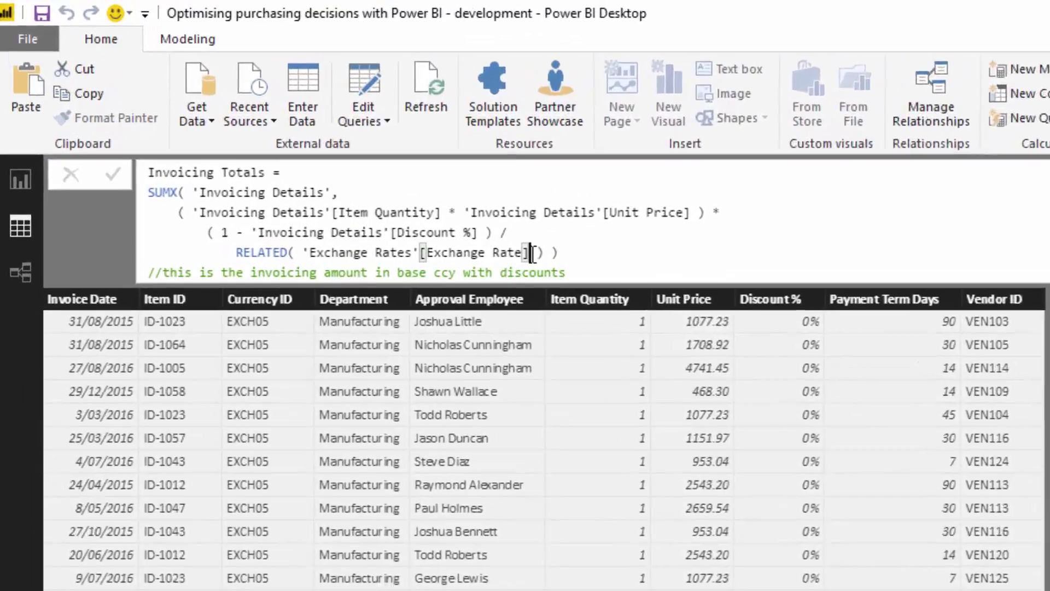
pyautogui.click(332, 157)
pyautogui.press('BackSpace')
pyautogui.press('BackSpace')
pyautogui.press('BackSpace')
pyautogui.press('BackSpace')
pyautogui.press('BackSpace')
pyautogui.press('BackSpace')
pyautogui.press('BackSpace')
pyautogui.press('BackSpace')
pyautogui.press('BackSpace')
pyautogui.press('BackSpace')
pyautogui.press('BackSpace')
pyautogui.press('BackSpace')
pyautogui.press('BackSpace')
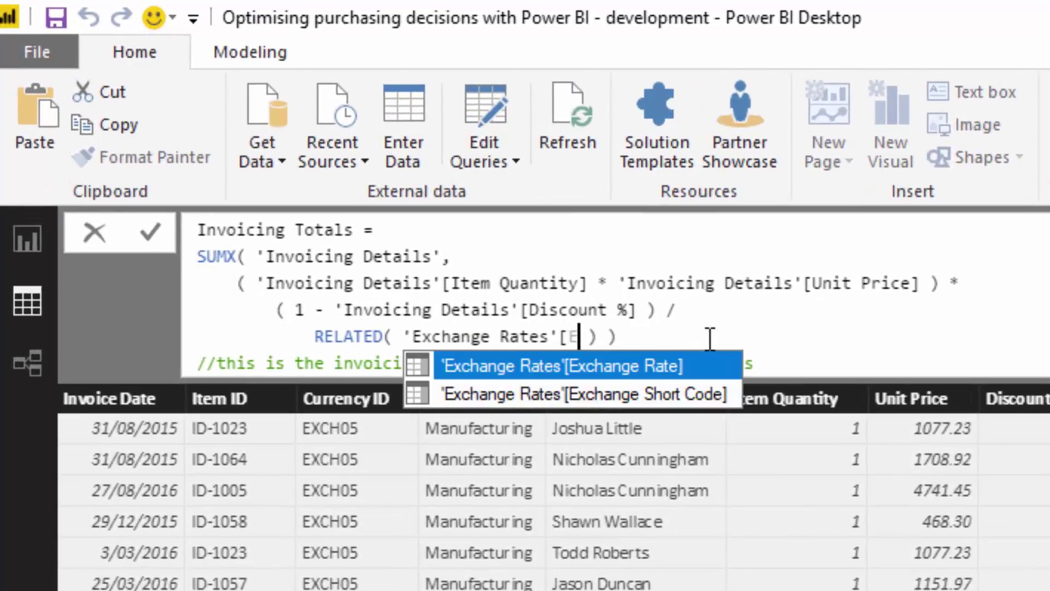
pyautogui.press('BackSpace')
pyautogui.press('Down')
pyautogui.press('Down')
pyautogui.press('Down')
pyautogui.press('Tab')
pyautogui.press('Return')
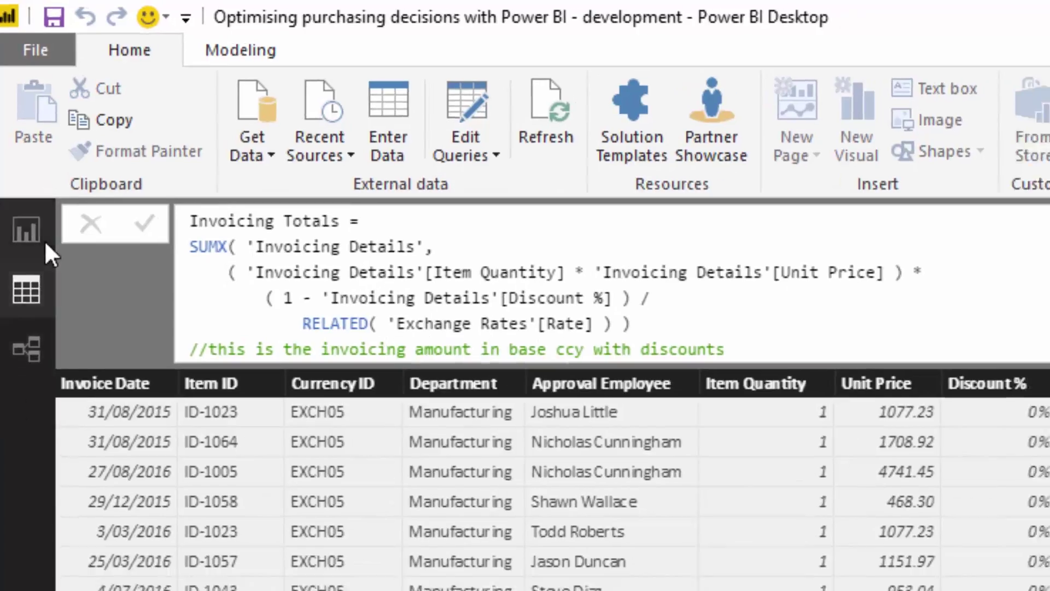
# Review the Invoicing Totals chart and formula together with the relationship between the Exchange Rates and Invoicing Details tables
pyautogui.click(27, 239)
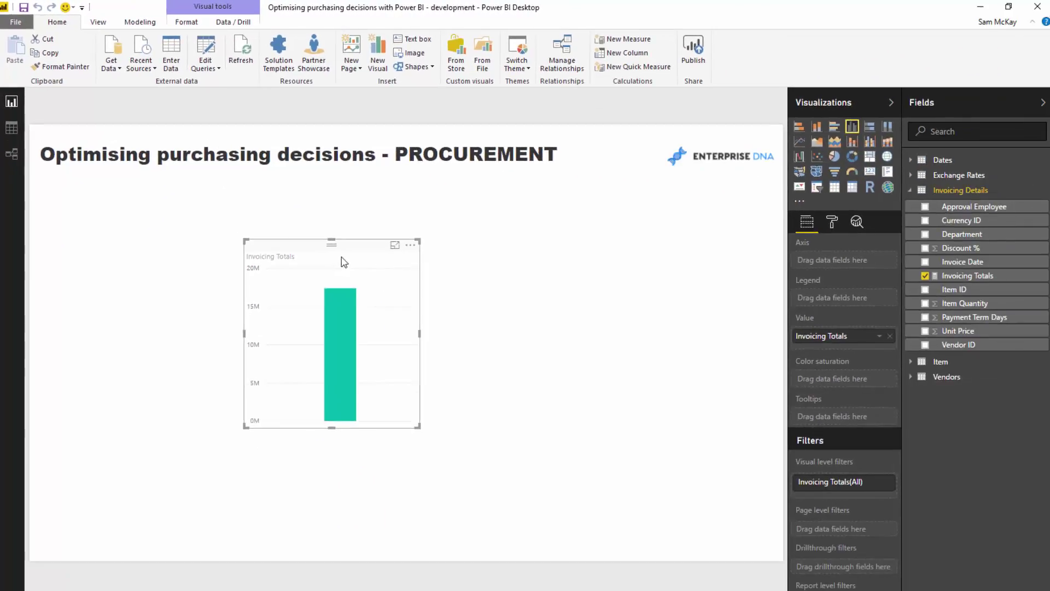
pyautogui.moveTo(446, 237); pyautogui.dragTo(300, 219)
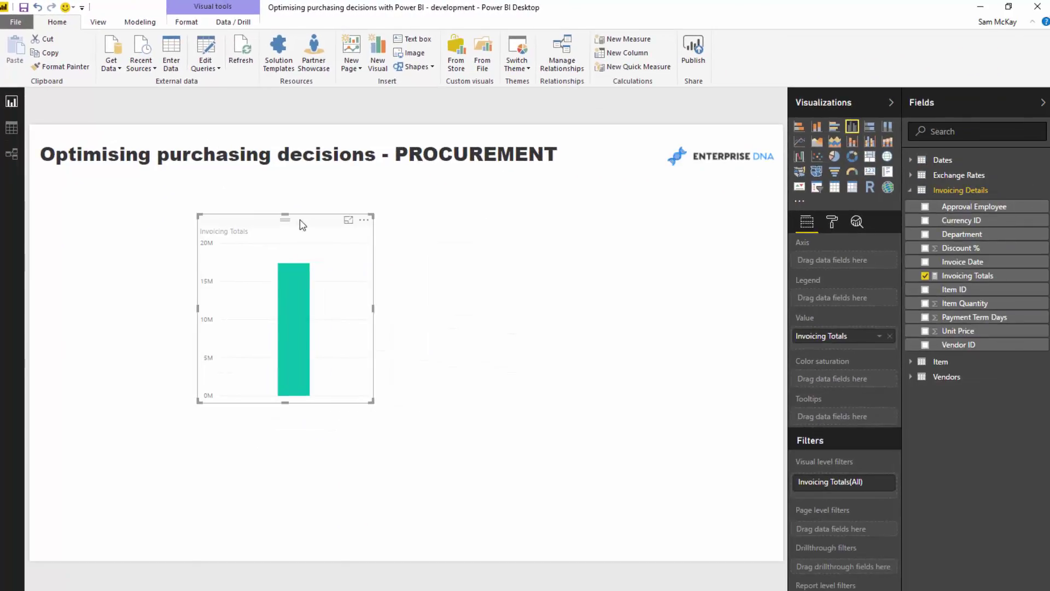
pyautogui.click(963, 276)
pyautogui.click(12, 127)
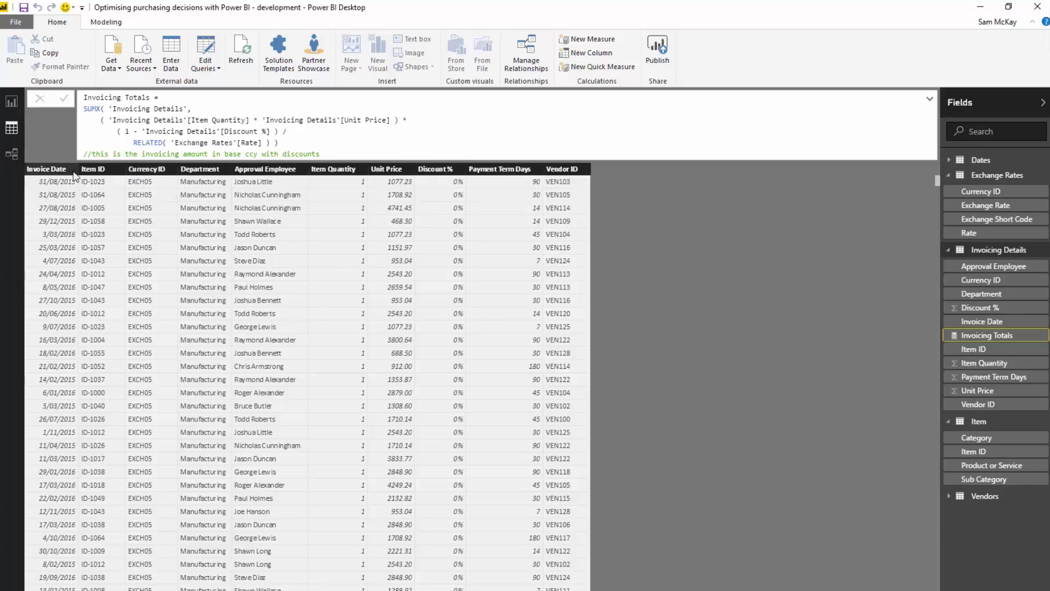
pyautogui.click(14, 158)
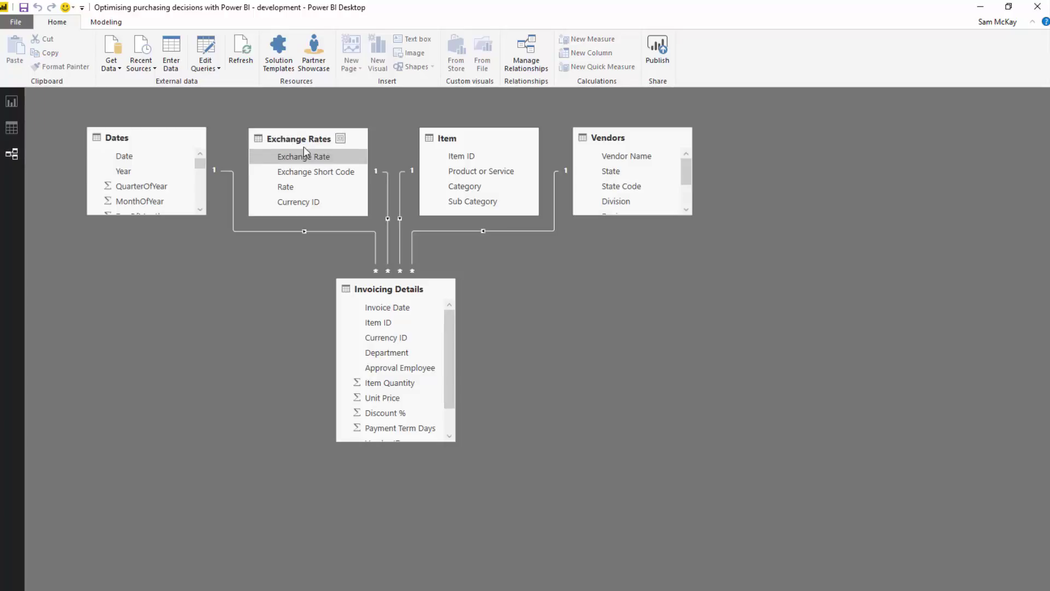
pyautogui.click(12, 102)
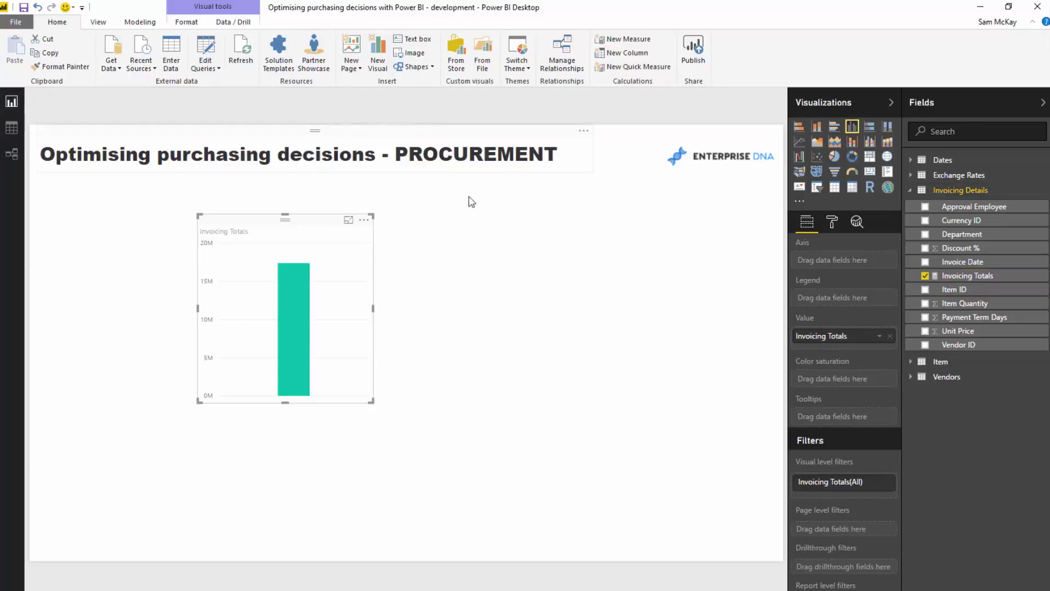
pyautogui.click(998, 276)
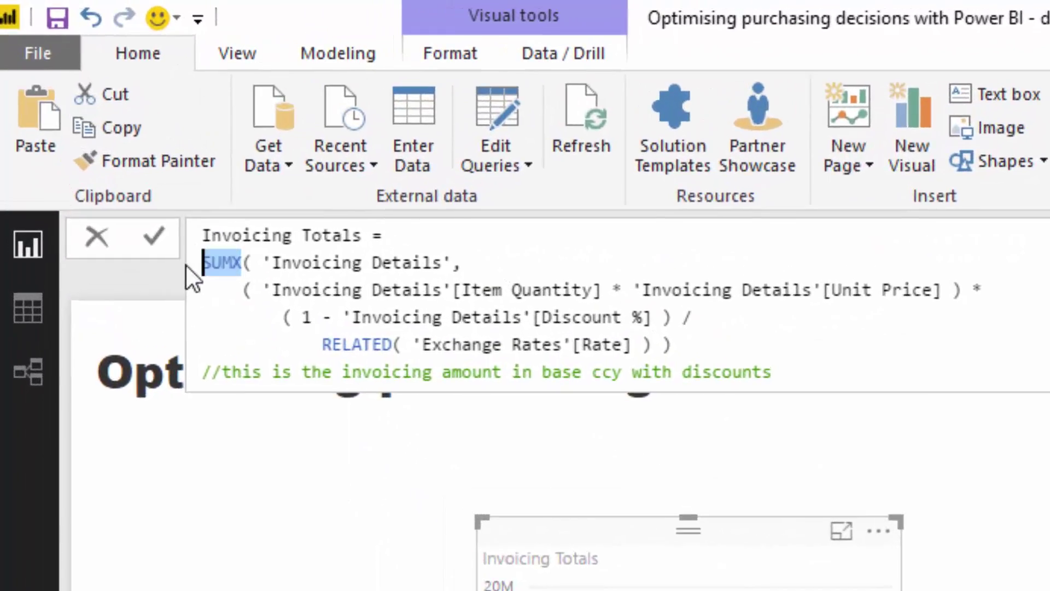
pyautogui.press('Return')
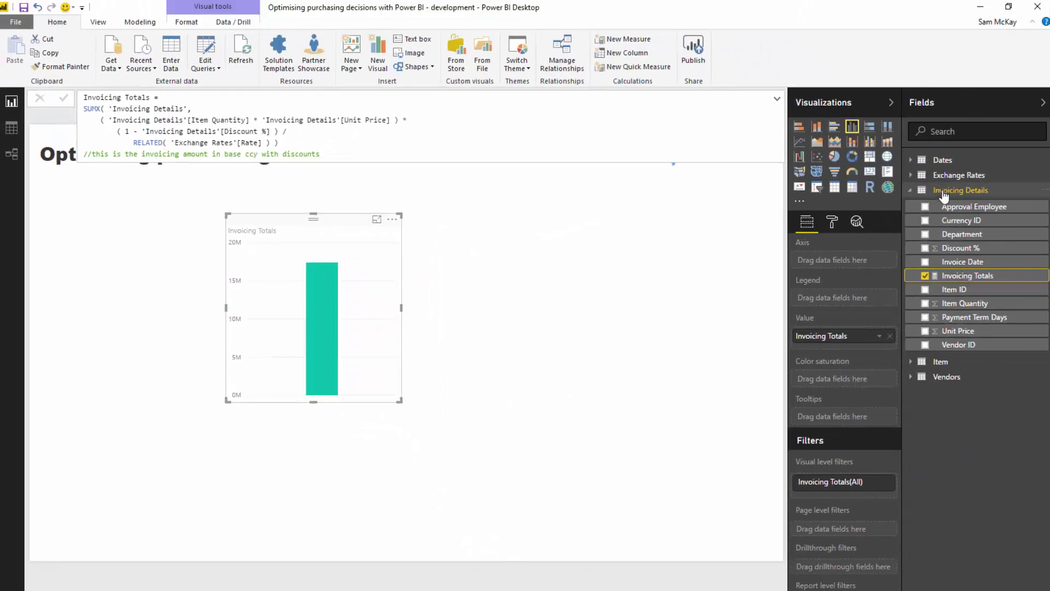
# Break the Invoicing Totals chart down by Exchange Rate from the Exchange Rates table and convert it to a donut chart
pyautogui.click(1019, 178)
pyautogui.click(1023, 161)
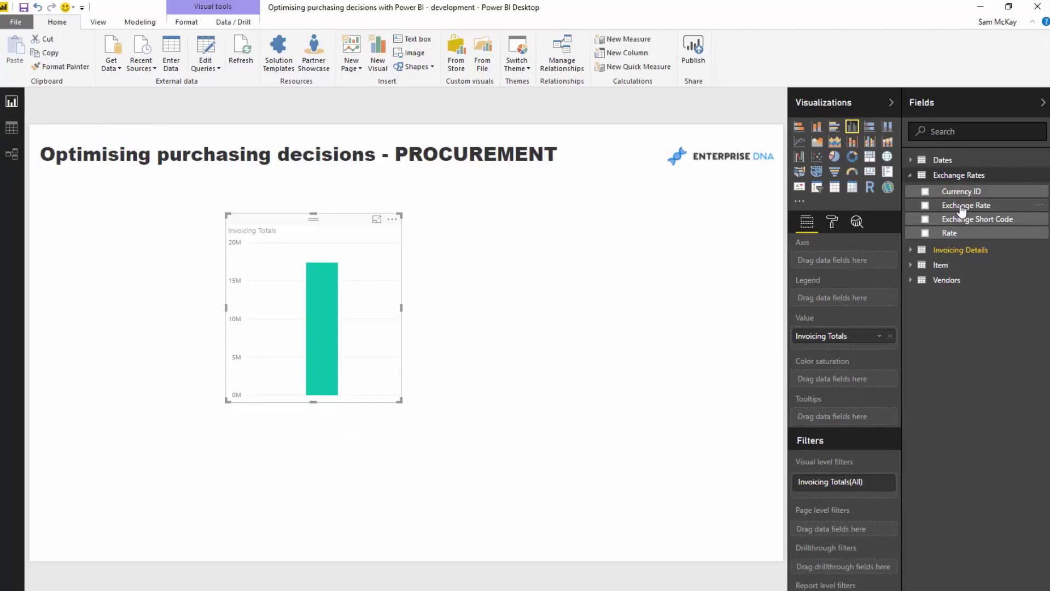
pyautogui.moveTo(961, 206); pyautogui.dragTo(858, 258)
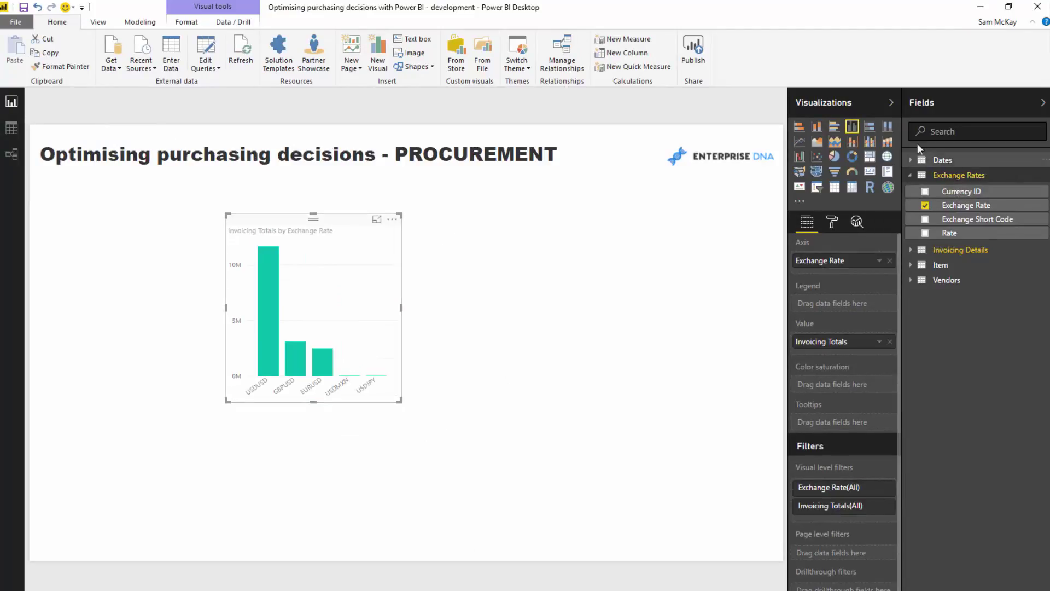
pyautogui.click(852, 157)
# Shrink the Exchange Rate donut chart and place it in the page's upper-left area below the title
pyautogui.moveTo(402, 401); pyautogui.dragTo(353, 343)
pyautogui.moveTo(350, 280); pyautogui.dragTo(188, 240)
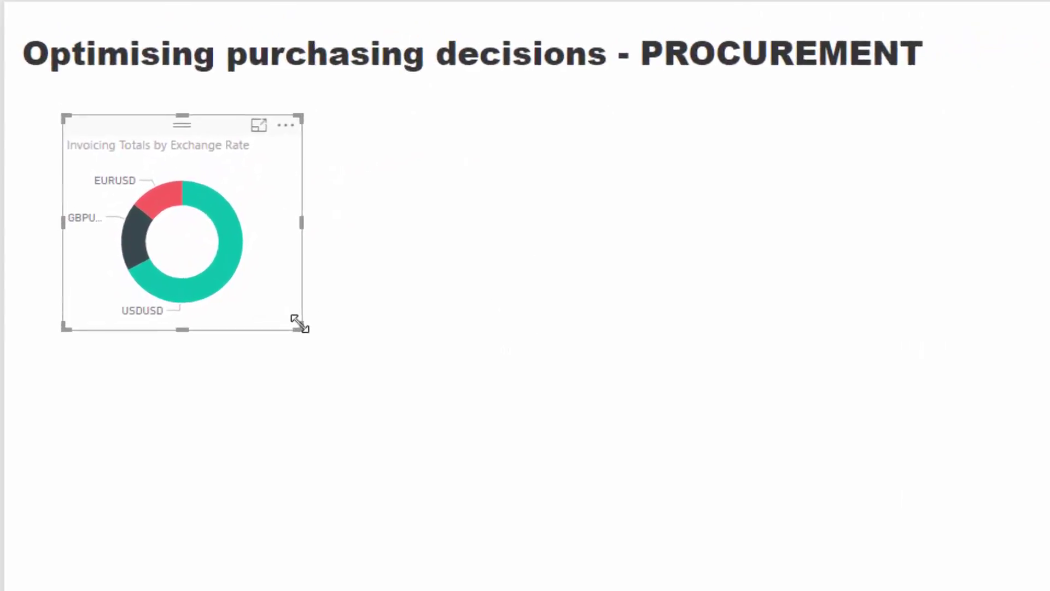
pyautogui.moveTo(236, 318); pyautogui.dragTo(274, 337)
pyautogui.moveTo(249, 249); pyautogui.dragTo(236, 246)
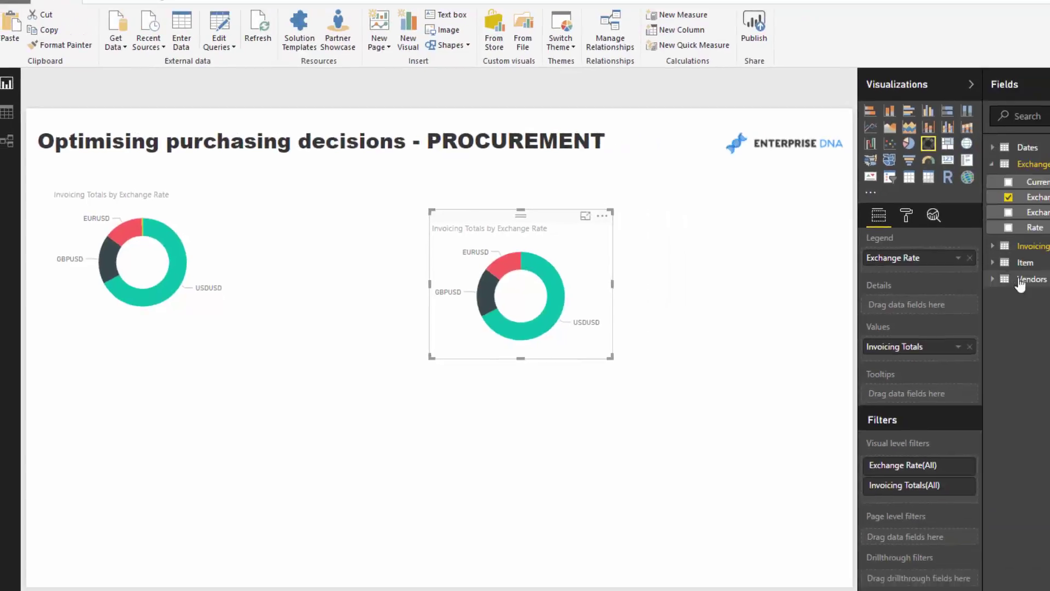
# Replace Exchange Rate with Vendor Name from the Vendors table in the second donut and convert it to a stacked bar chart
pyautogui.click(946, 280)
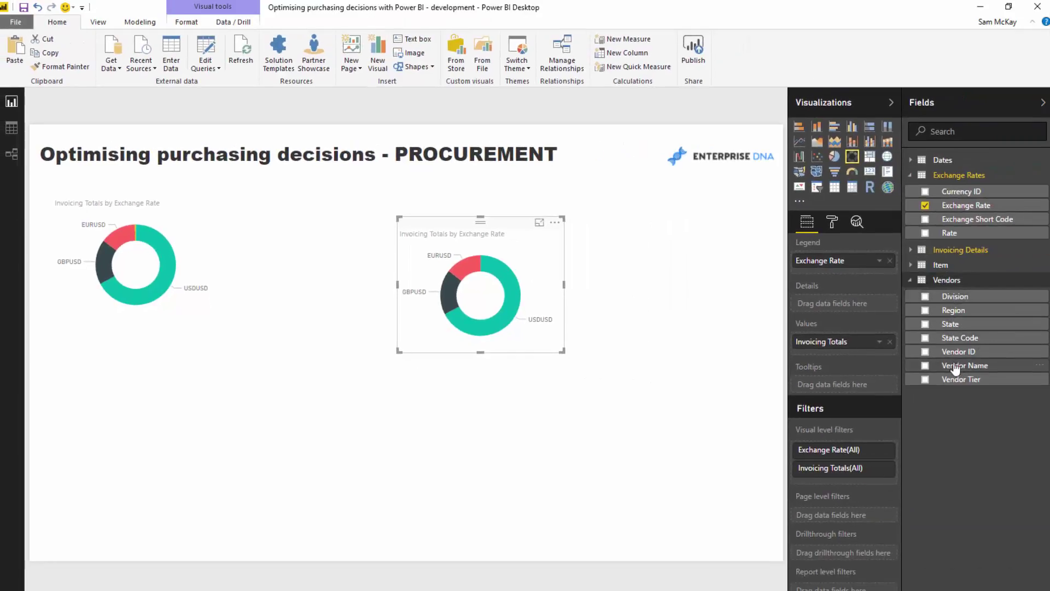
pyautogui.moveTo(961, 365); pyautogui.dragTo(683, 257)
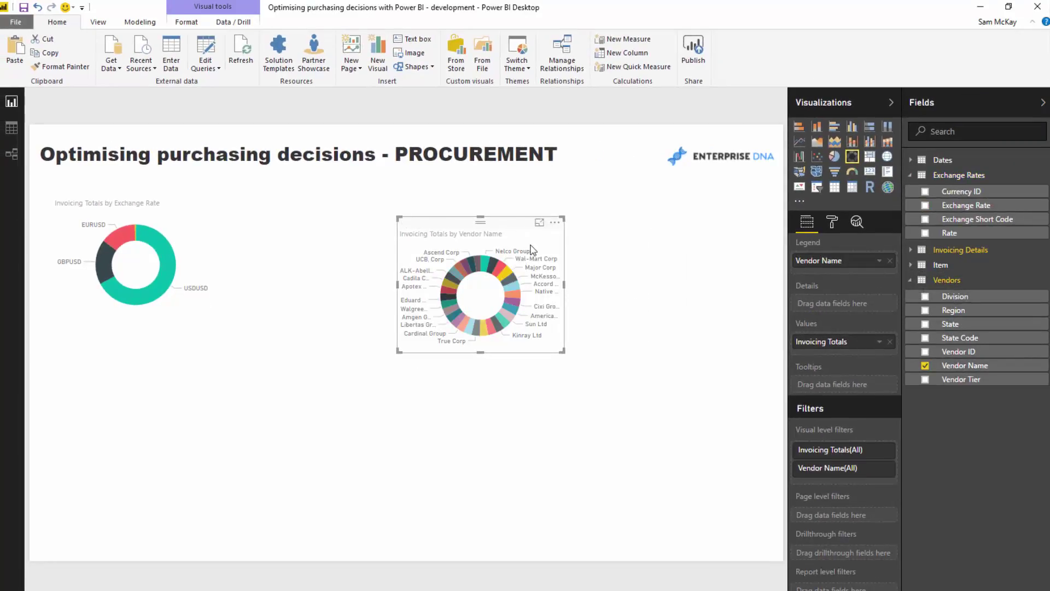
pyautogui.click(799, 127)
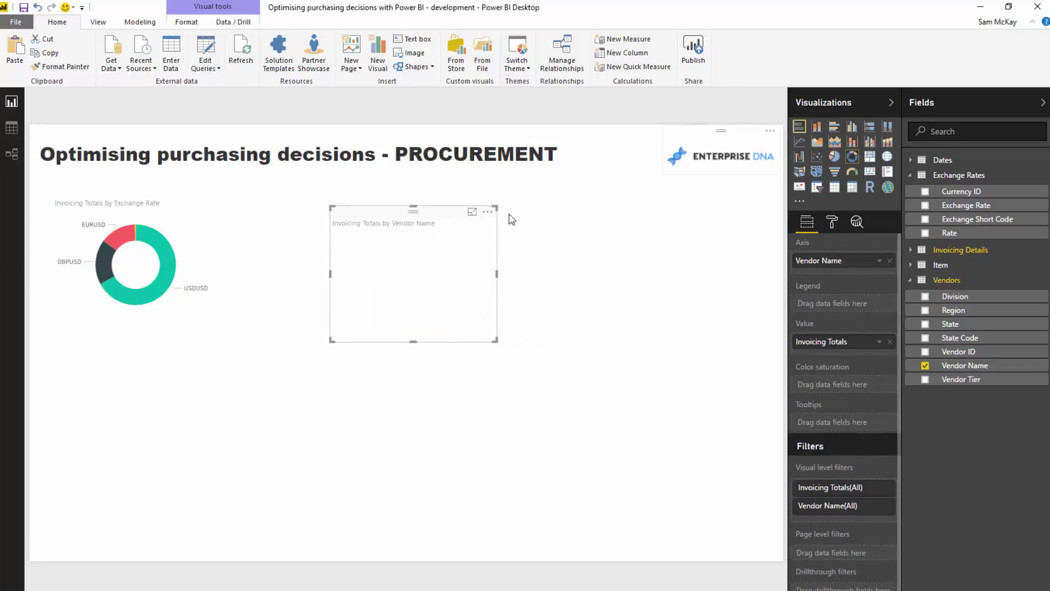
# Enlarge the Vendor Name bar chart into a tall visual along the right side of the report page
pyautogui.moveTo(496, 340); pyautogui.dragTo(648, 540)
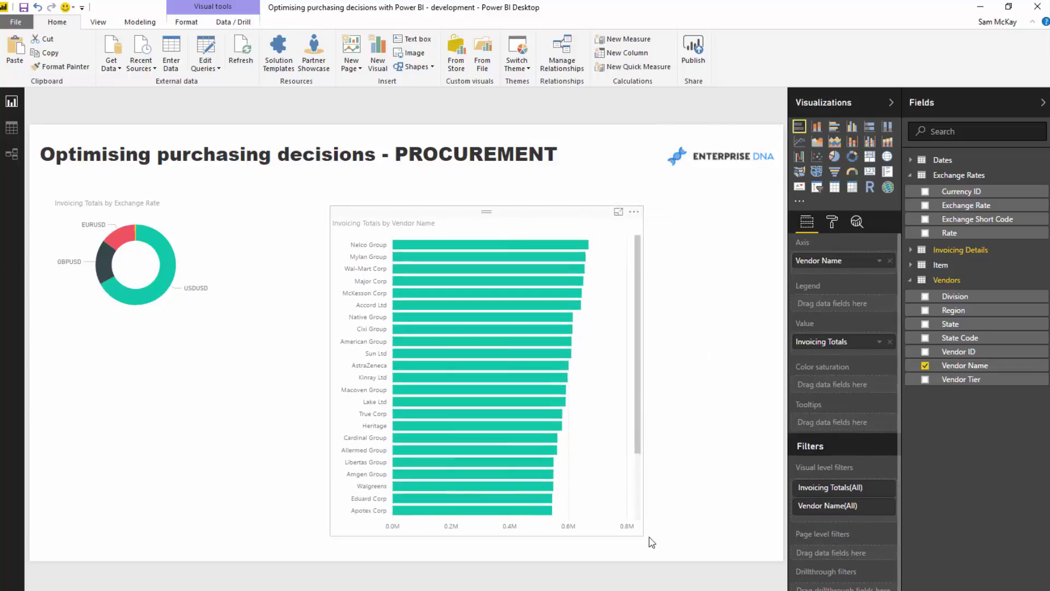
pyautogui.moveTo(465, 218); pyautogui.dragTo(584, 208)
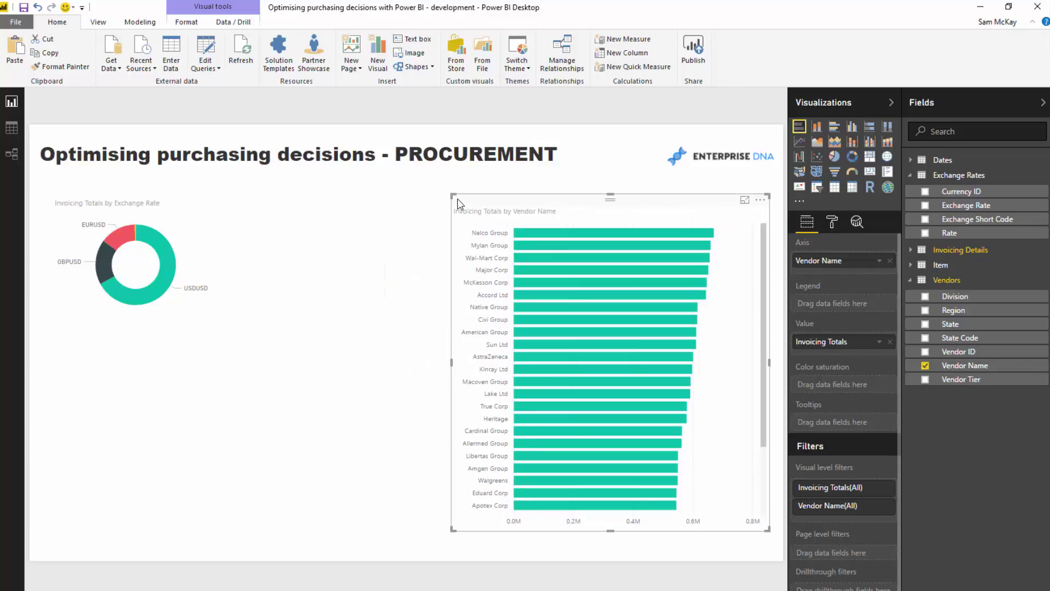
pyautogui.moveTo(451, 195); pyautogui.dragTo(486, 188)
pyautogui.scroll(-3, 606, 436)
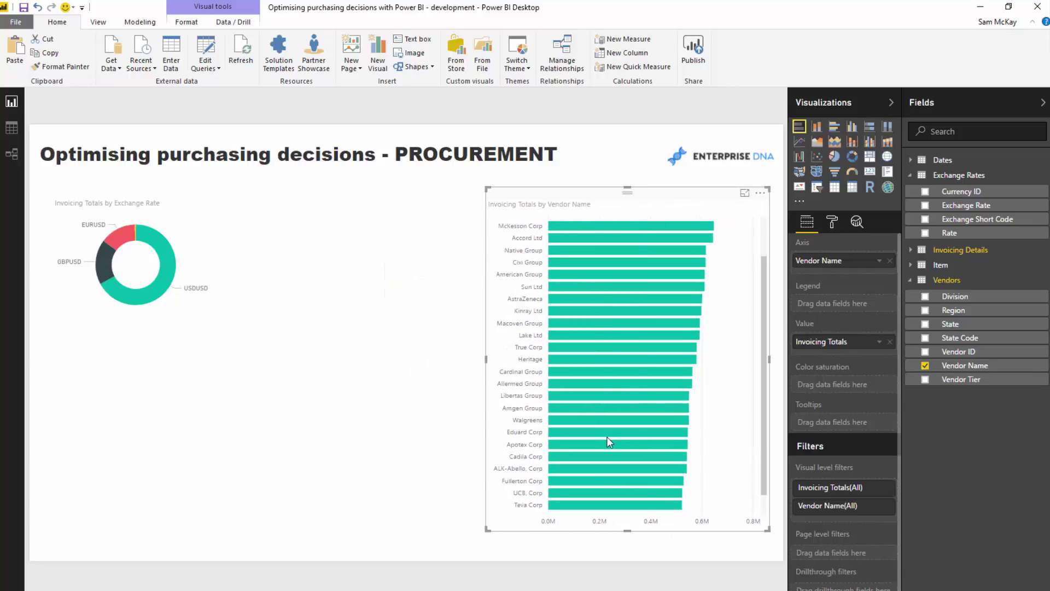
pyautogui.scroll(3, 606, 437)
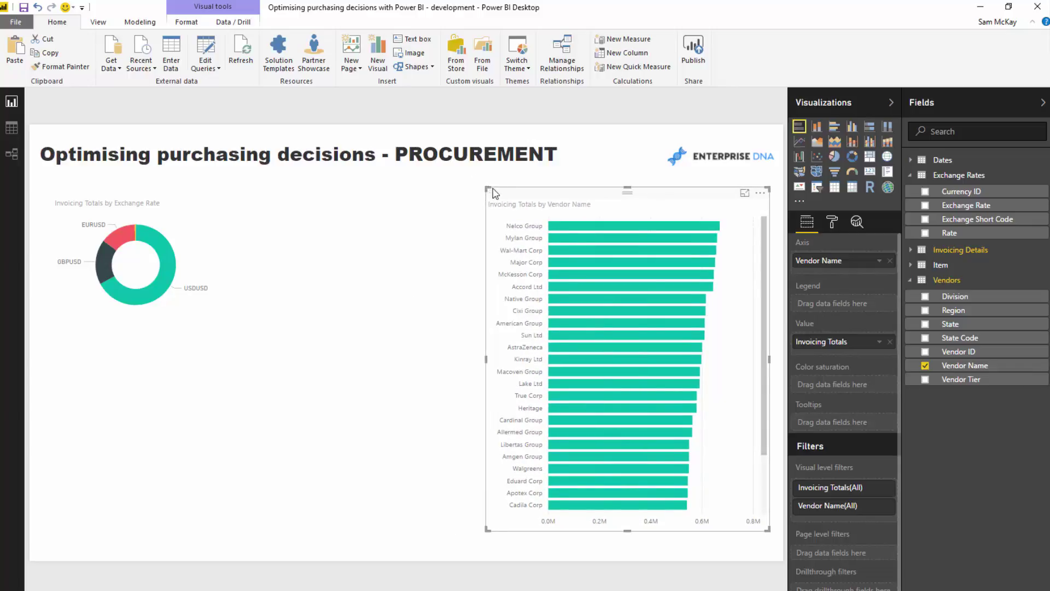
# Duplicate the Exchange Rate donut, place the copy beside it and replace its legend field with Department from Invoicing Details
pyautogui.click(180, 240)
pyautogui.hotkey('ctrl', 'c')
pyautogui.hotkey('ctrl', 'v')
pyautogui.moveTo(191, 243); pyautogui.dragTo(368, 257)
pyautogui.click(960, 250)
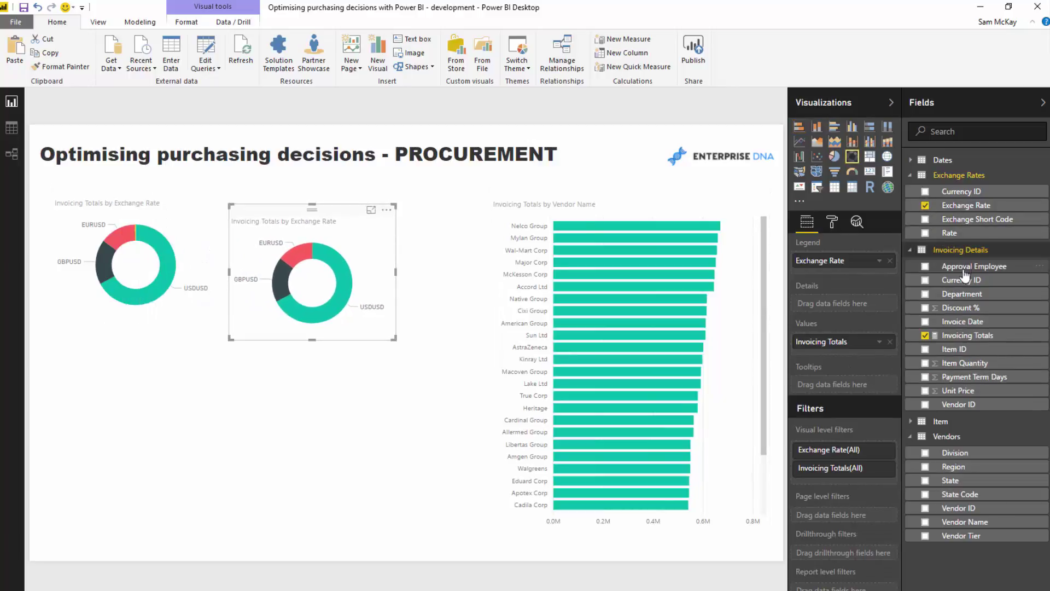
pyautogui.moveTo(961, 294); pyautogui.dragTo(842, 265)
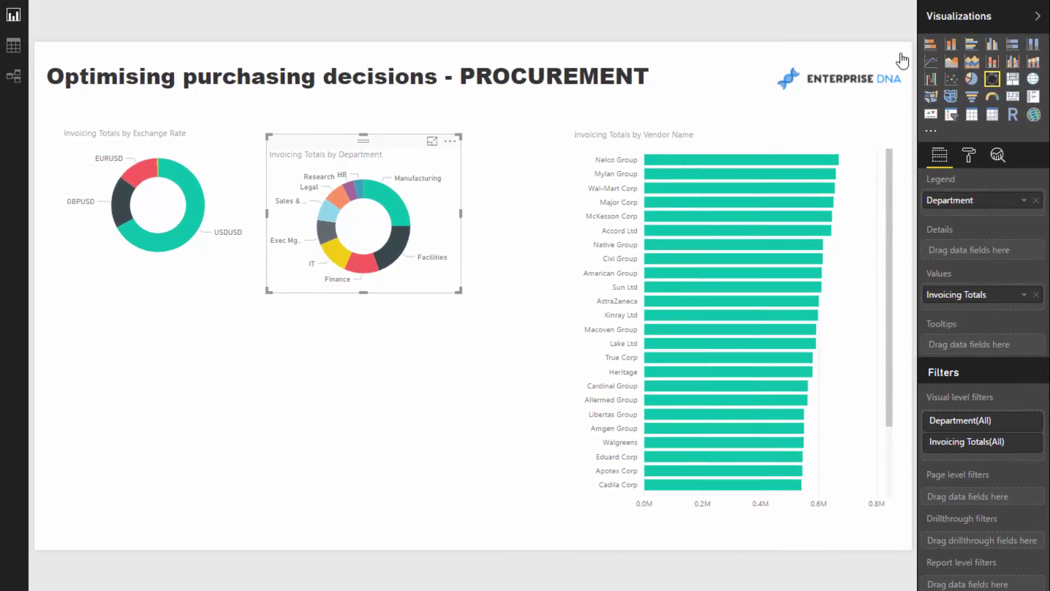
# Convert the Department donut to a stacked bar chart and enlarge it to fill the space before the vendor chart
pyautogui.click(930, 44)
pyautogui.moveTo(408, 150); pyautogui.dragTo(404, 126)
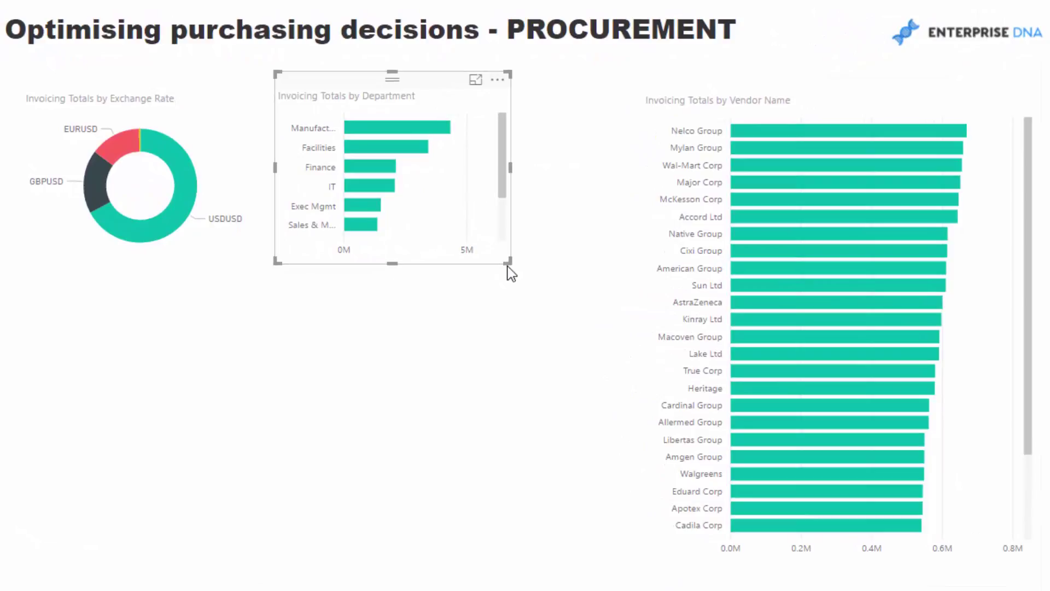
pyautogui.moveTo(507, 266); pyautogui.dragTo(627, 355)
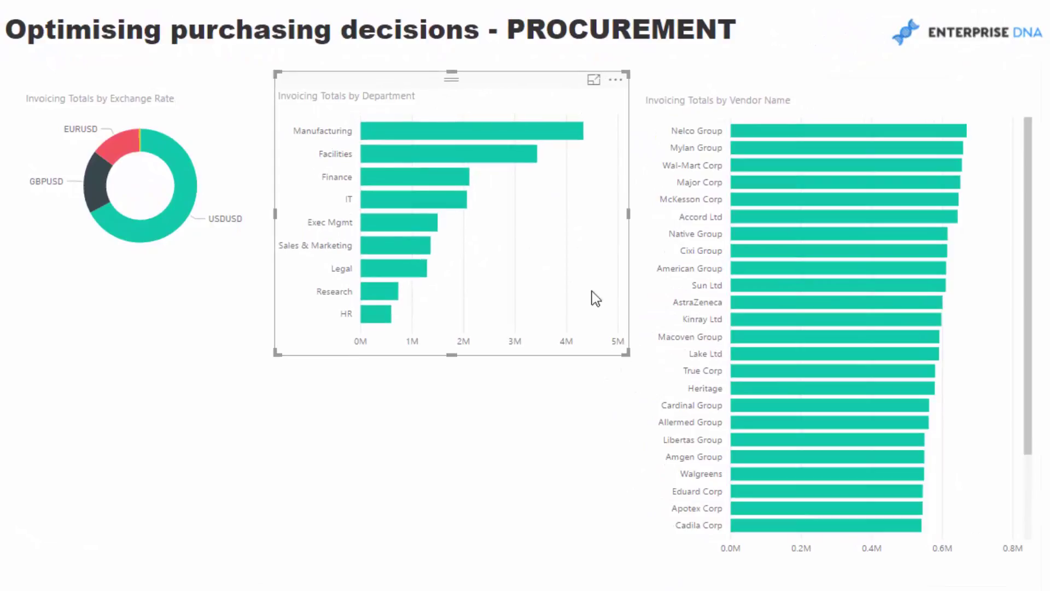
# Duplicate the Department bar chart, place the copy below the Exchange Rate donut and replace its Department axis with Region
pyautogui.hotkey('ctrl', 'c')
pyautogui.hotkey('ctrl', 'v')
pyautogui.moveTo(533, 190); pyautogui.dragTo(261, 383)
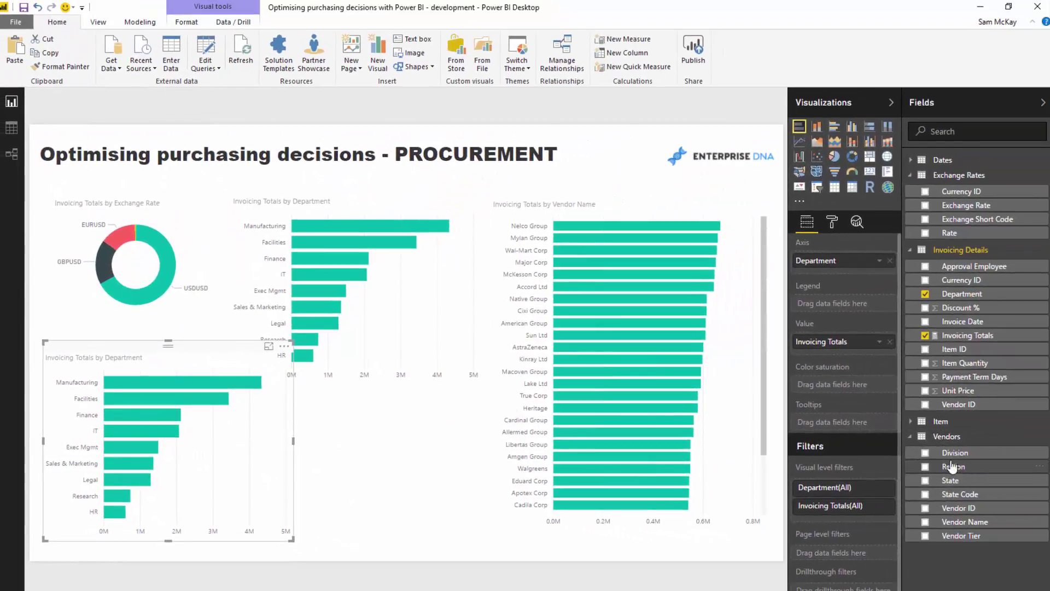
pyautogui.moveTo(1042, 467); pyautogui.dragTo(975, 244)
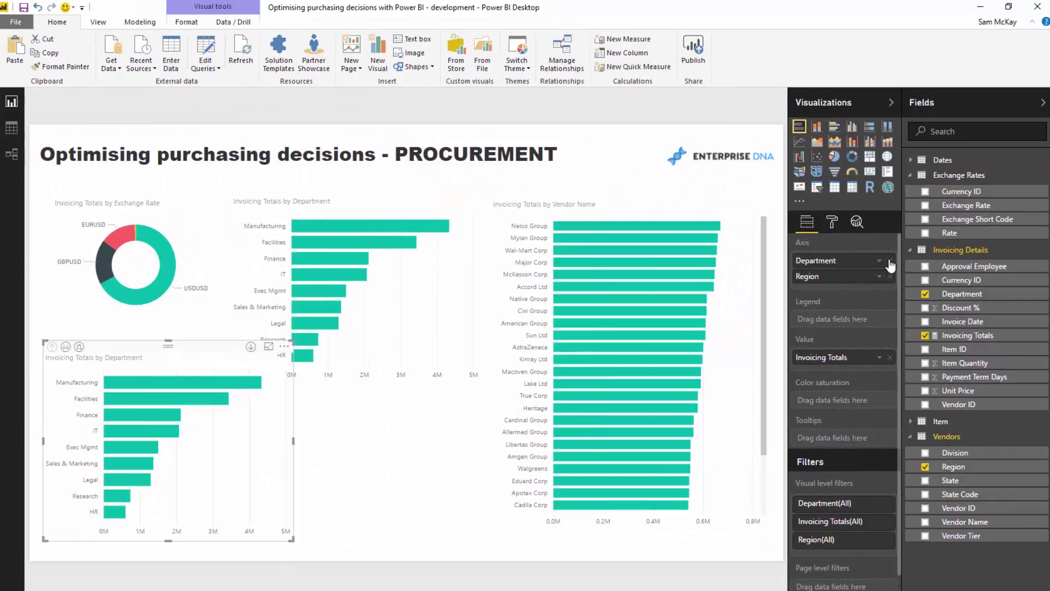
pyautogui.click(890, 261)
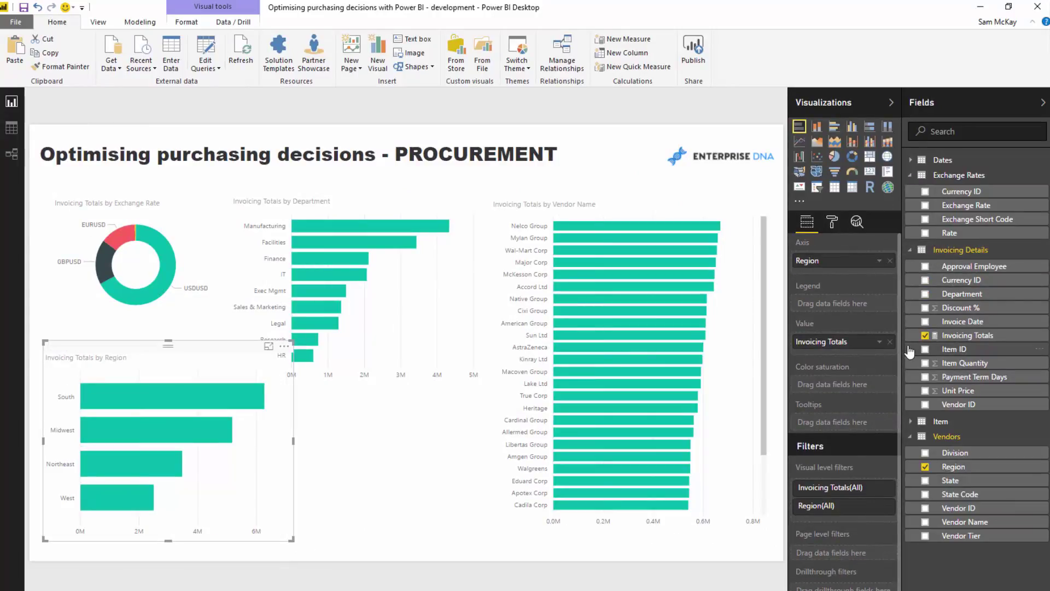
# Convert the Region chart to a donut and size it and the Exchange Rate donut to stack down the page's left side
pyautogui.click(852, 157)
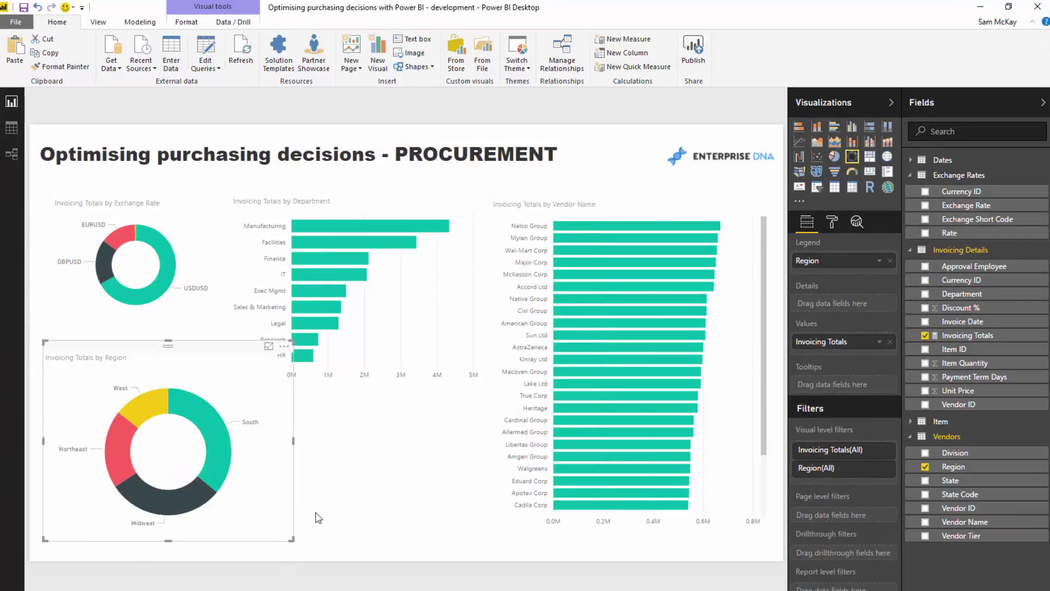
pyautogui.moveTo(292, 540); pyautogui.dragTo(216, 434)
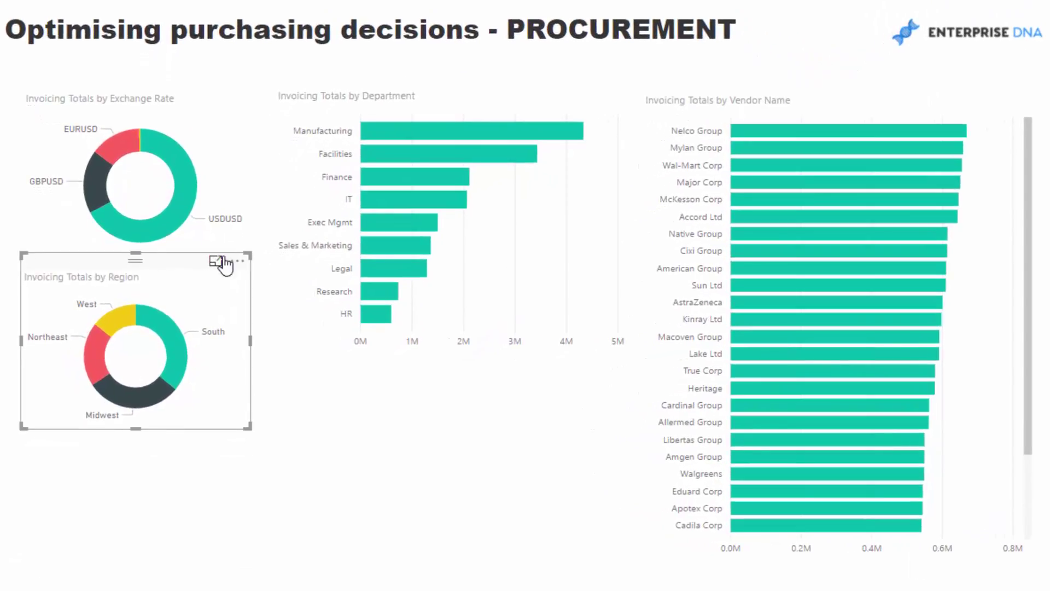
pyautogui.click(256, 255)
pyautogui.moveTo(256, 254); pyautogui.dragTo(230, 225)
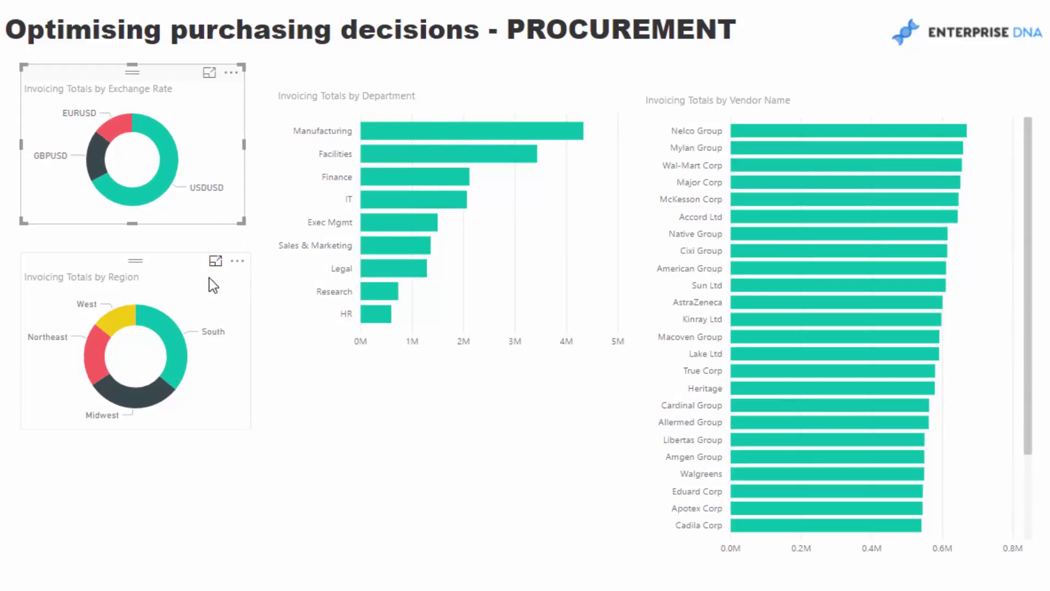
pyautogui.moveTo(211, 275); pyautogui.dragTo(195, 261)
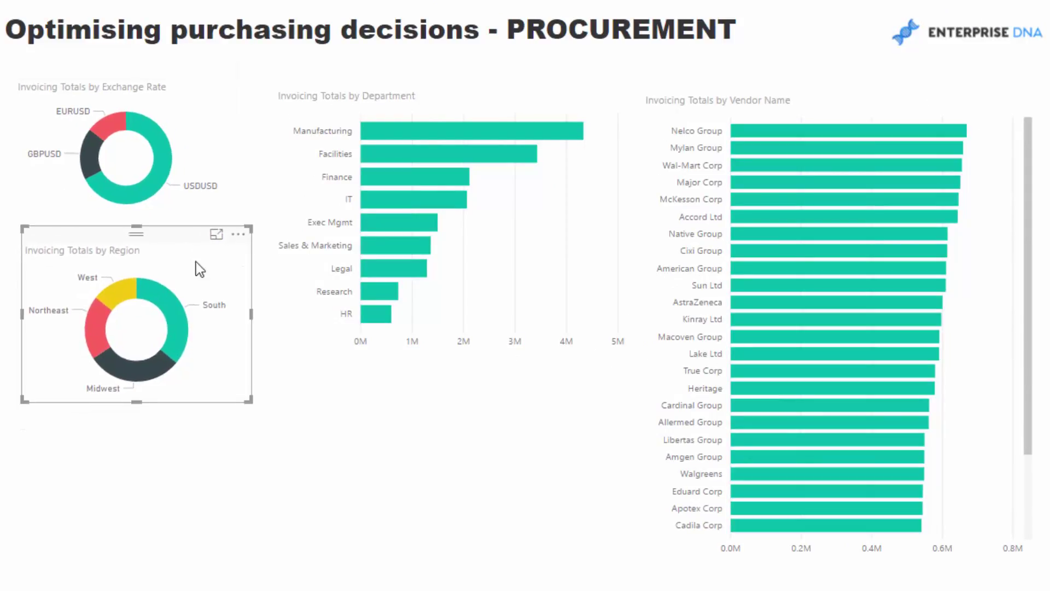
pyautogui.moveTo(248, 400); pyautogui.dragTo(196, 520)
# Duplicate the Region donut at the bottom of the donut stack and replace its legend field with Vendor Tier
pyautogui.hotkey('ctrl', 'c')
pyautogui.hotkey('ctrl', 'v')
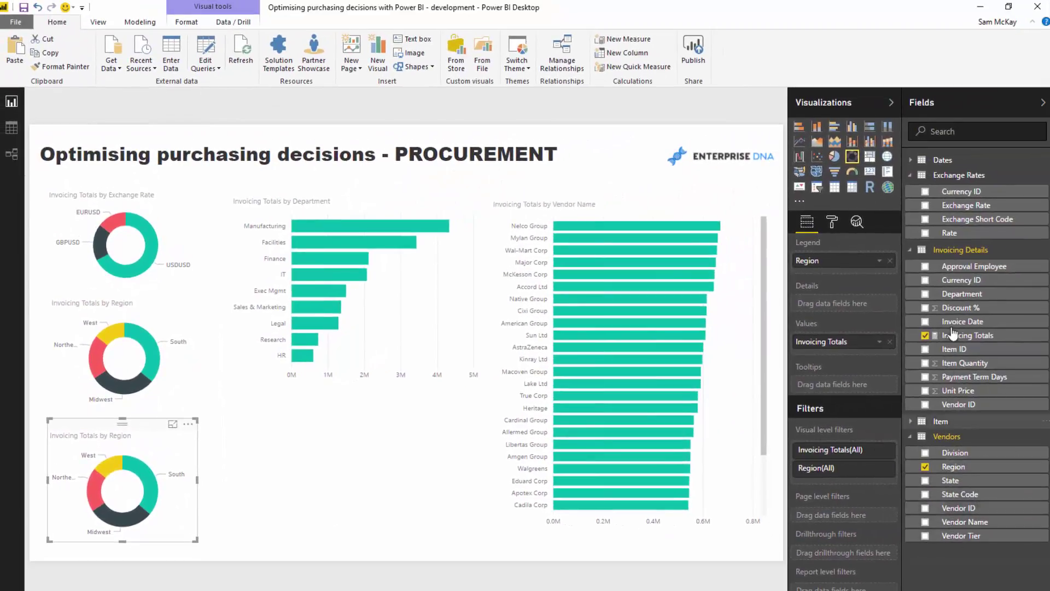
pyautogui.moveTo(954, 534); pyautogui.dragTo(820, 263)
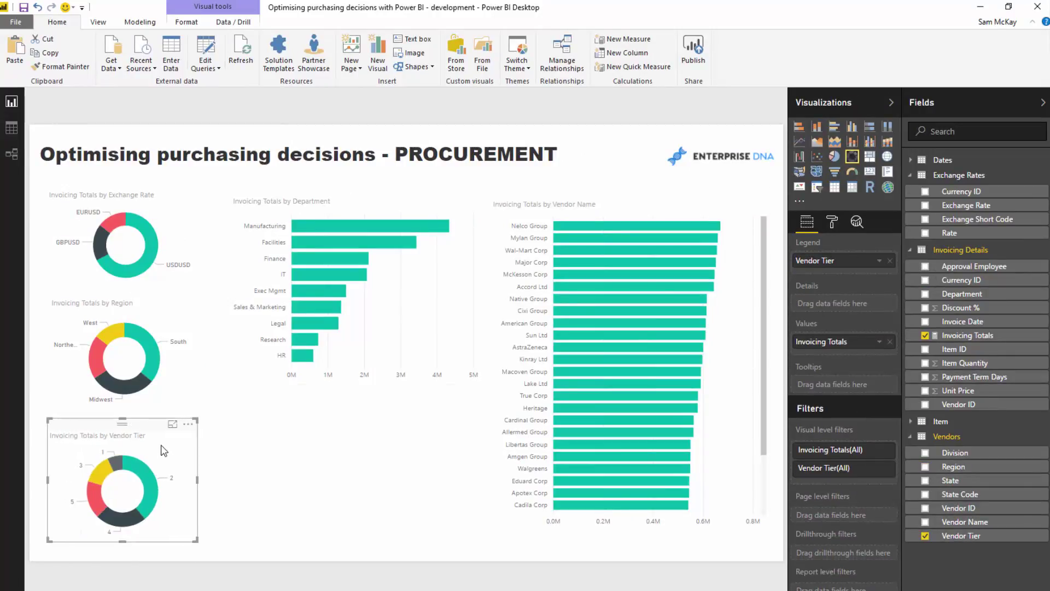
# Move the Department bar chart down to the lower middle of the report page
pyautogui.moveTo(360, 212); pyautogui.dragTo(353, 372)
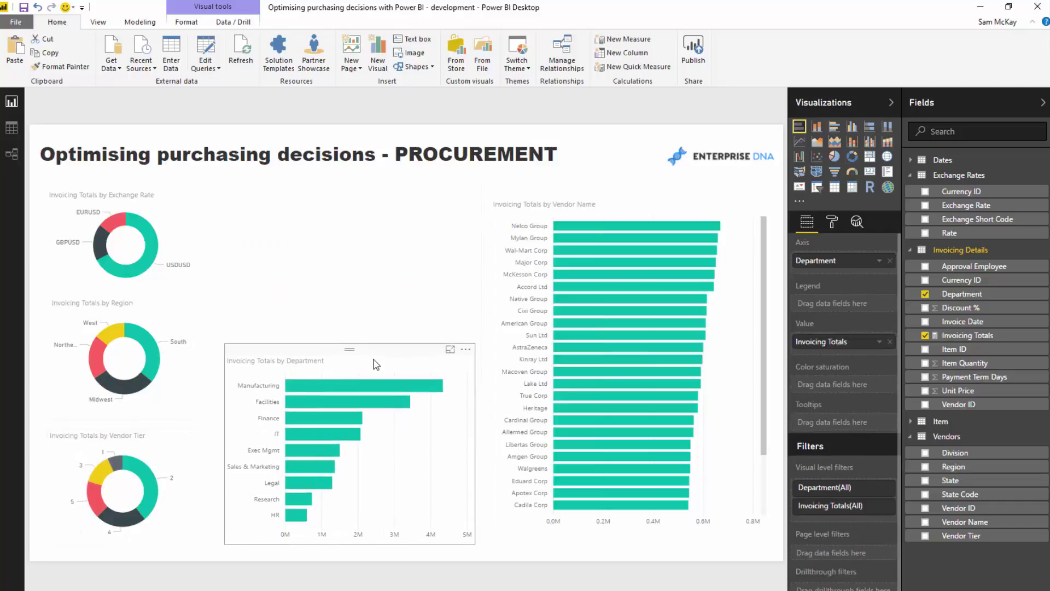
# Shift the Vendor Name bar chart slightly toward the page's right edge and raise its upper edge a little
pyautogui.click(402, 283)
pyautogui.click(521, 197)
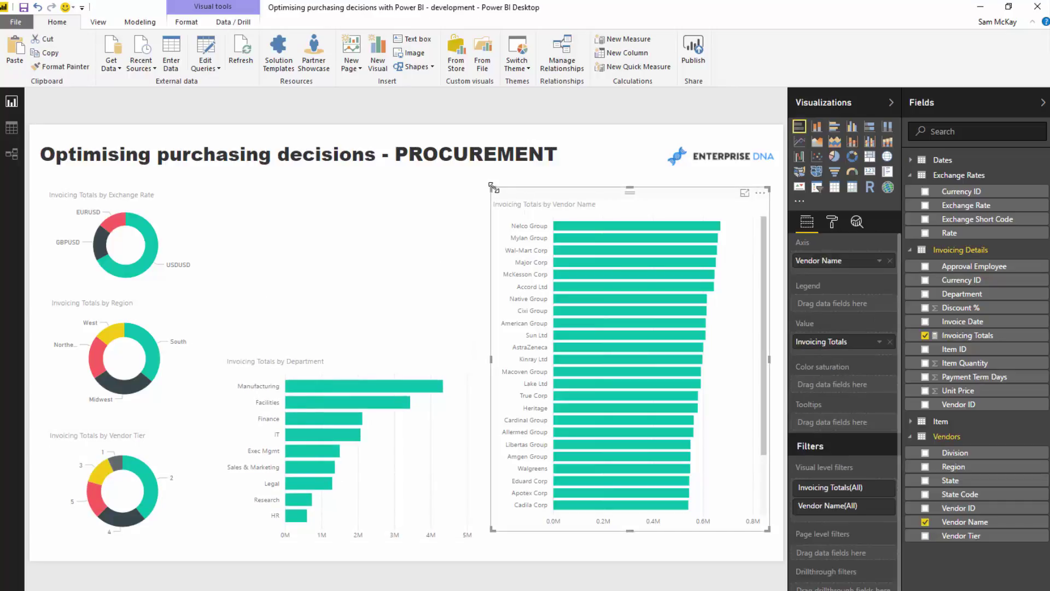
pyautogui.moveTo(492, 192); pyautogui.dragTo(520, 190)
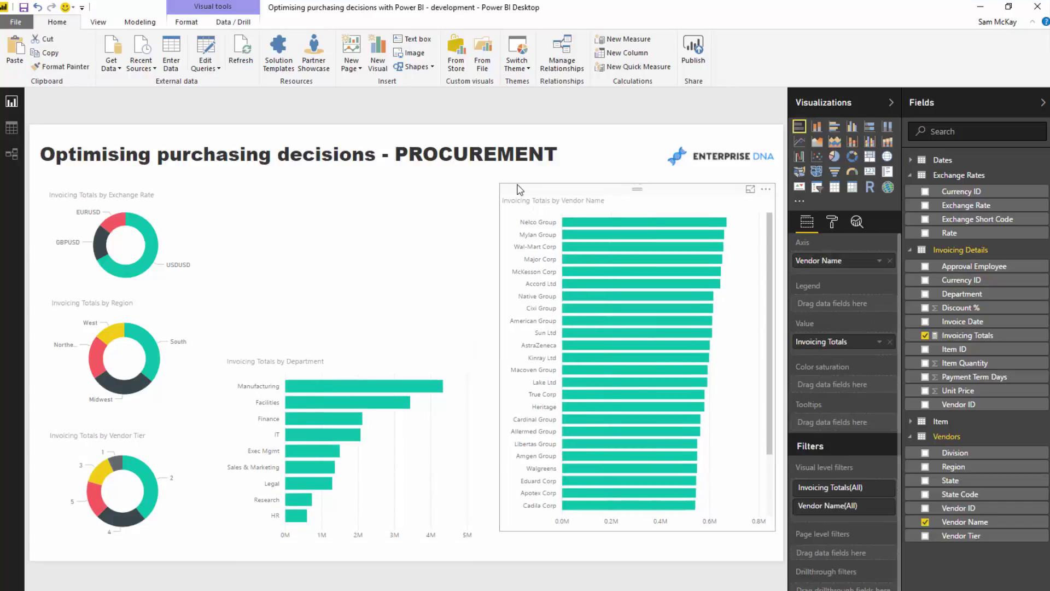
# Duplicate the Department bar chart and place the copy directly above the original in the upper middle of the page
pyautogui.click(424, 235)
pyautogui.click(387, 365)
pyautogui.moveTo(387, 366); pyautogui.dragTo(386, 209)
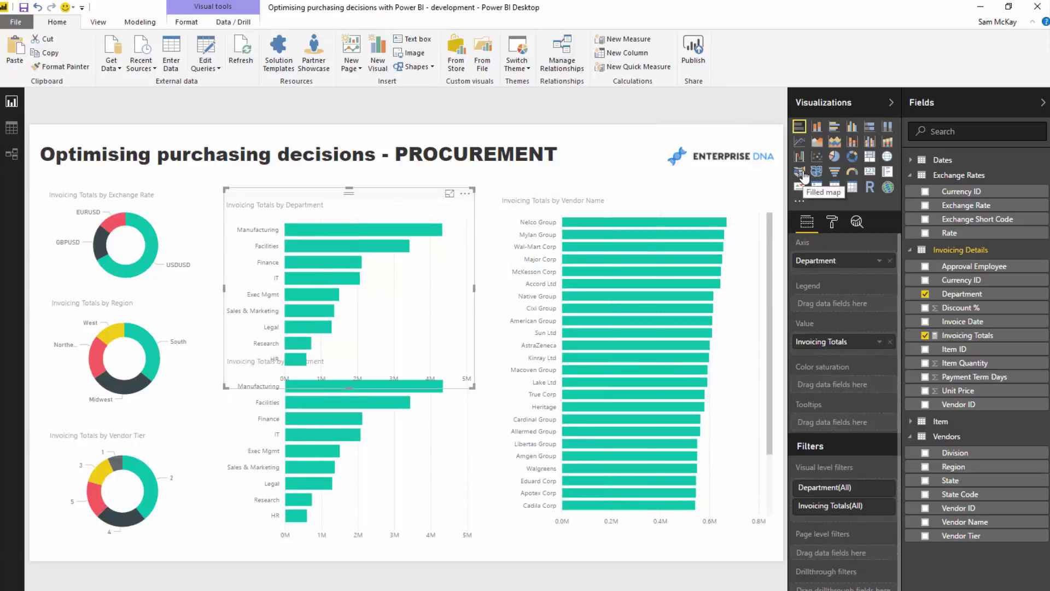
# Convert the upper Department chart copy to a US shape map by State Code, remove its Department legend and size it to clear the chart below
pyautogui.click(816, 172)
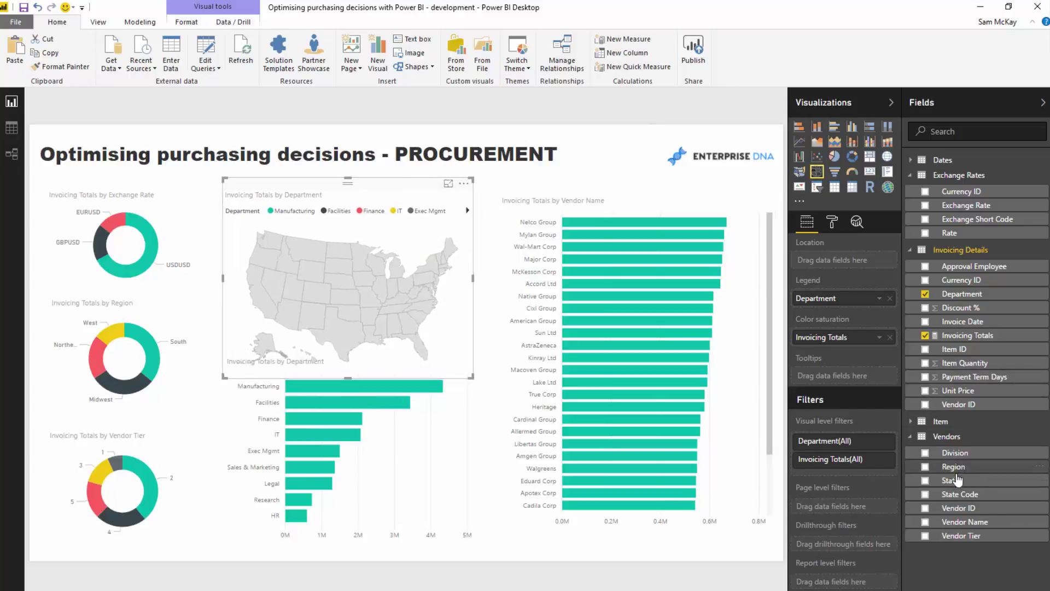
pyautogui.moveTo(957, 494); pyautogui.dragTo(845, 260)
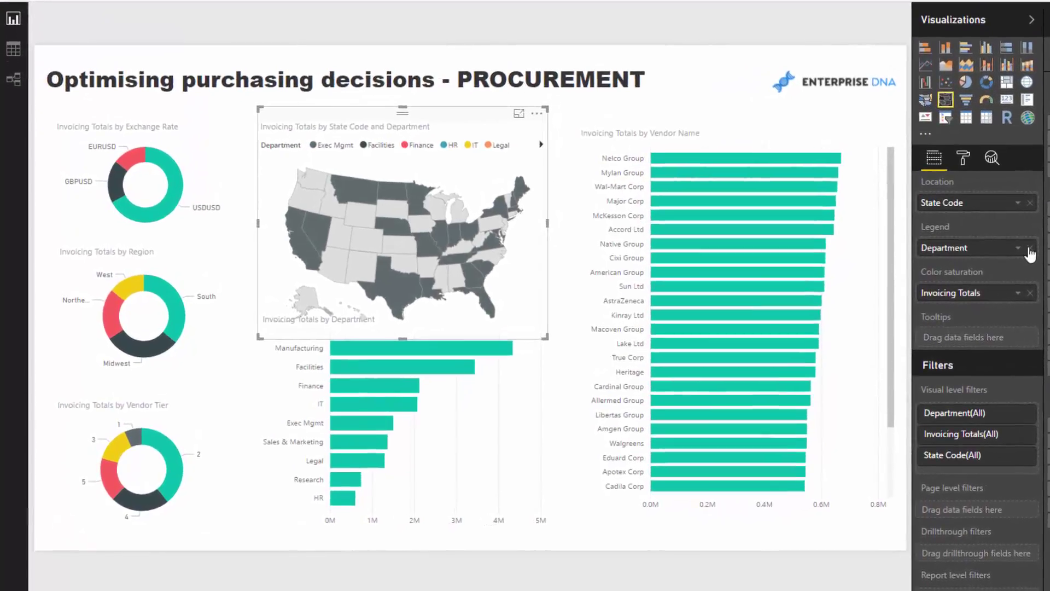
pyautogui.click(957, 274)
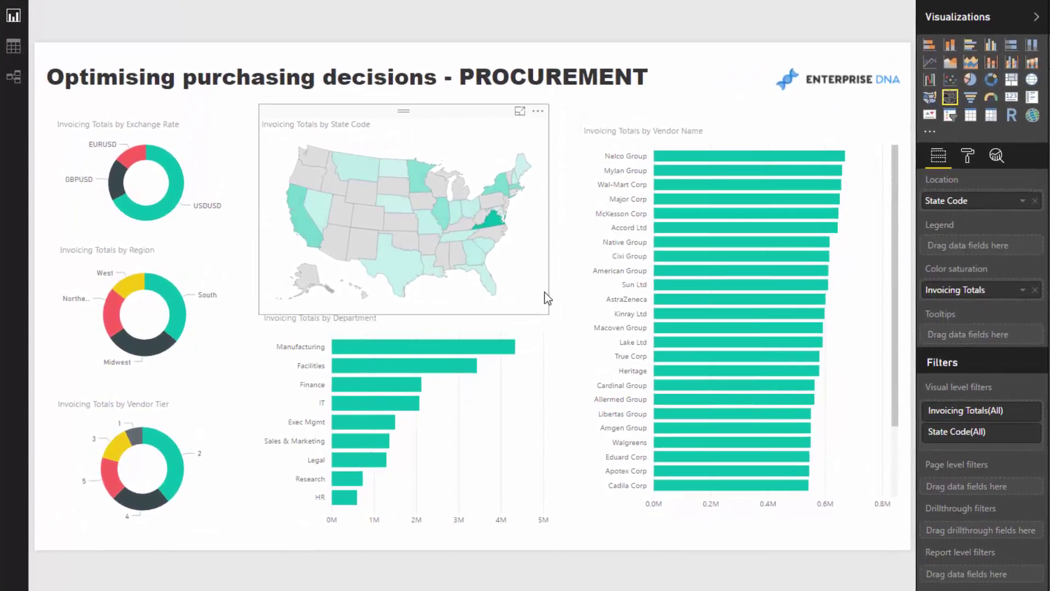
pyautogui.moveTo(545, 294); pyautogui.dragTo(556, 303)
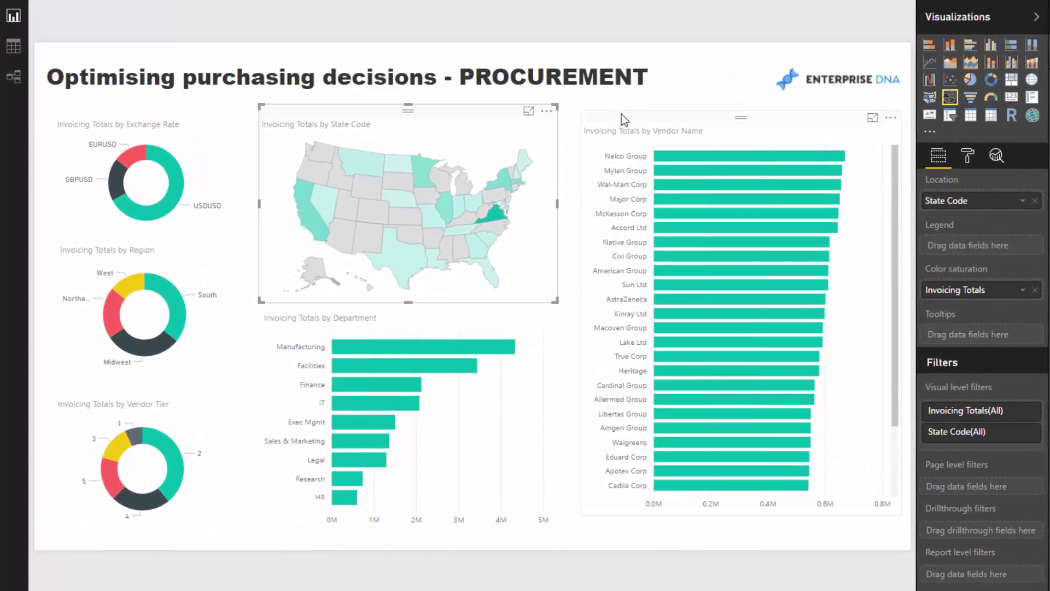
# Extend the Vendor Name bar chart down level with the Department chart's lower edge and narrow it from its left side
pyautogui.click(621, 114)
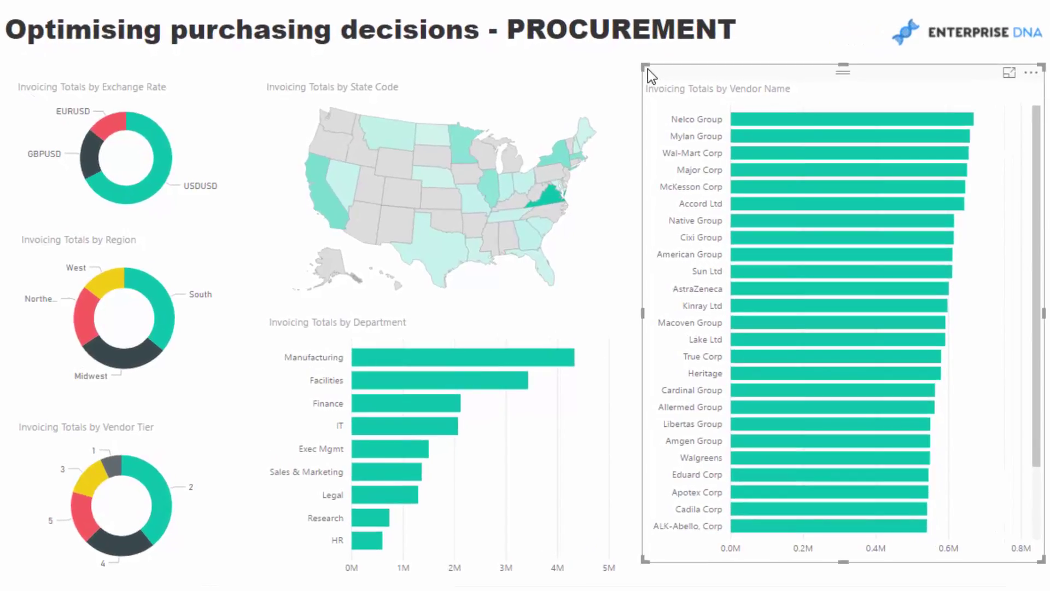
pyautogui.moveTo(1038, 563); pyautogui.dragTo(1037, 584)
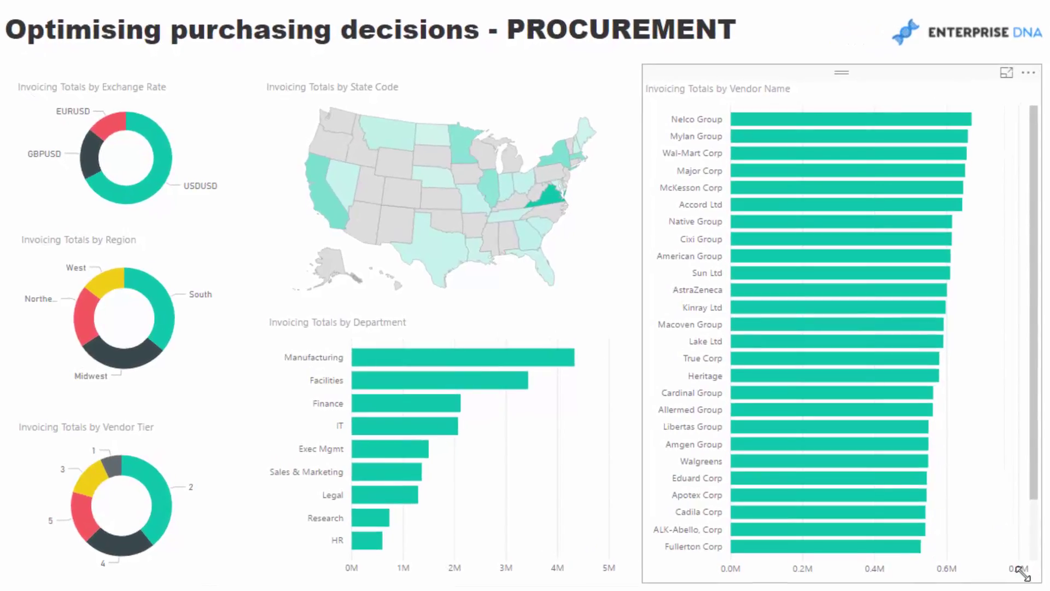
pyautogui.moveTo(643, 329); pyautogui.dragTo(652, 326)
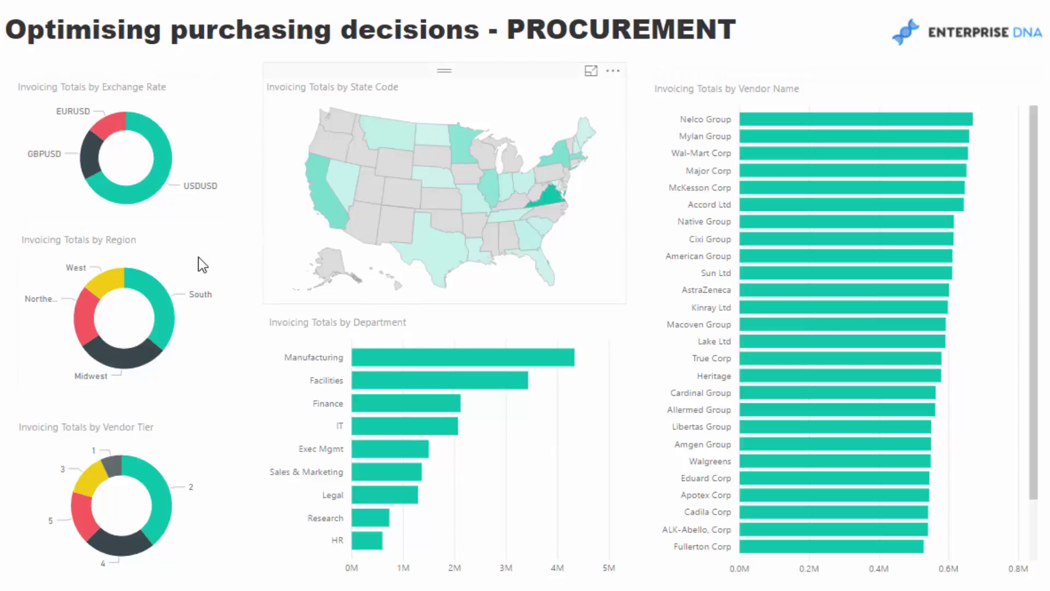
# Cross-highlight the report by Manufacturing, Facilities and Finance in turn from the Department chart, and show that chart's interaction and arrangement options
pyautogui.click(383, 359)
pyautogui.click(388, 384)
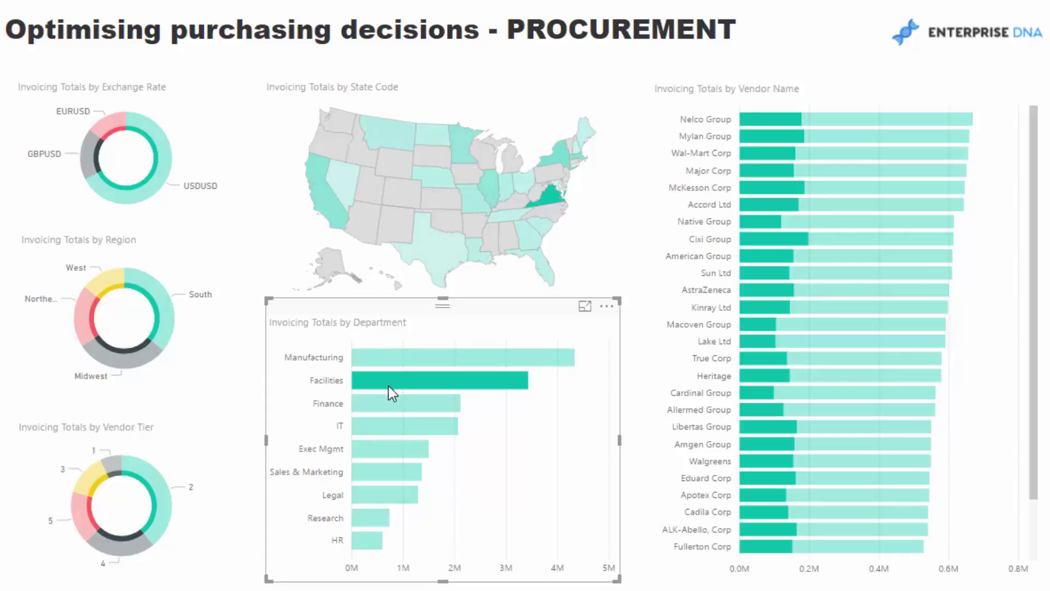
pyautogui.click(390, 404)
pyautogui.click(189, 25)
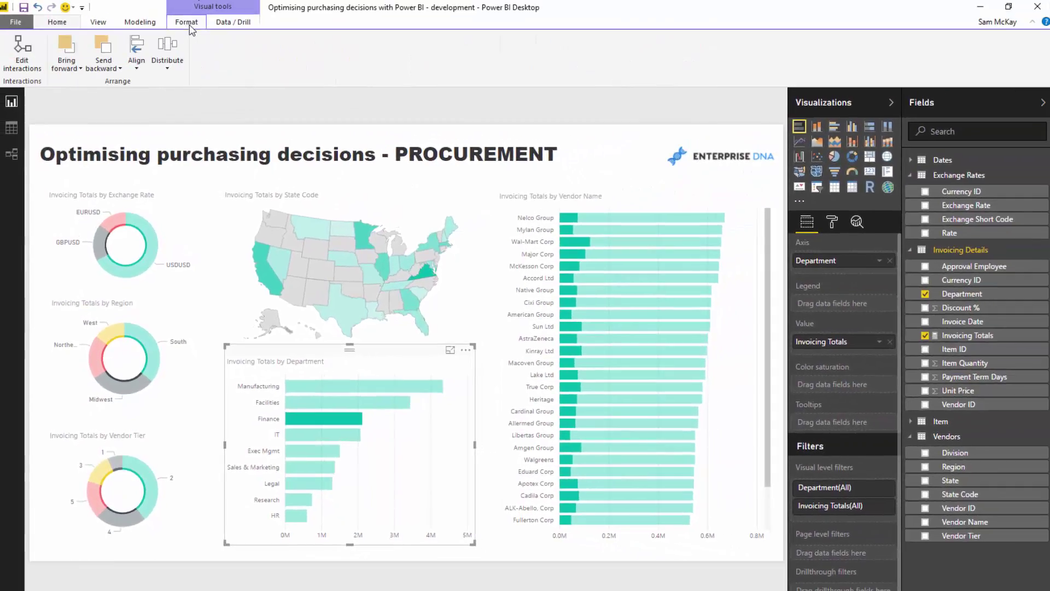